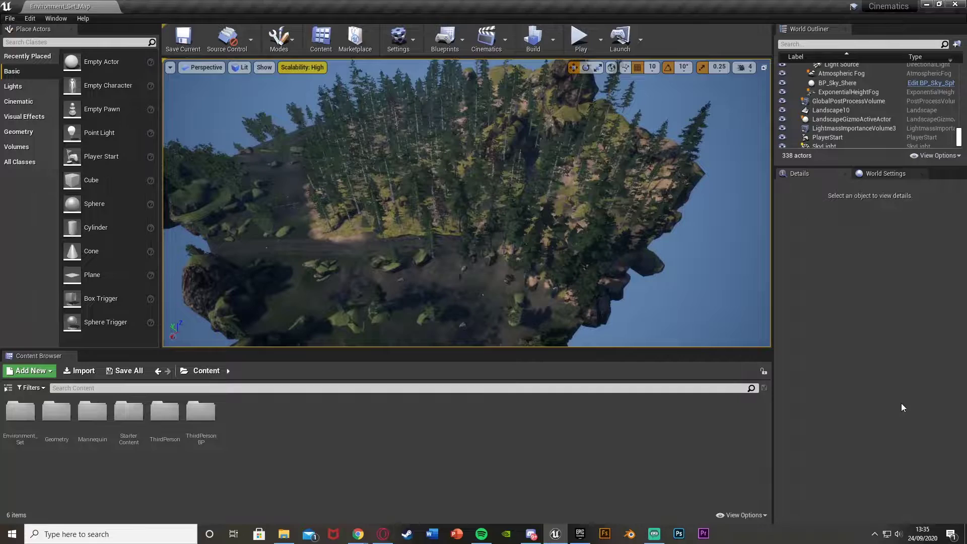
Place a Cine Camera Actor on the dirt road running through the forest.
right_drag(467, 212, 524, 181)
key(w)
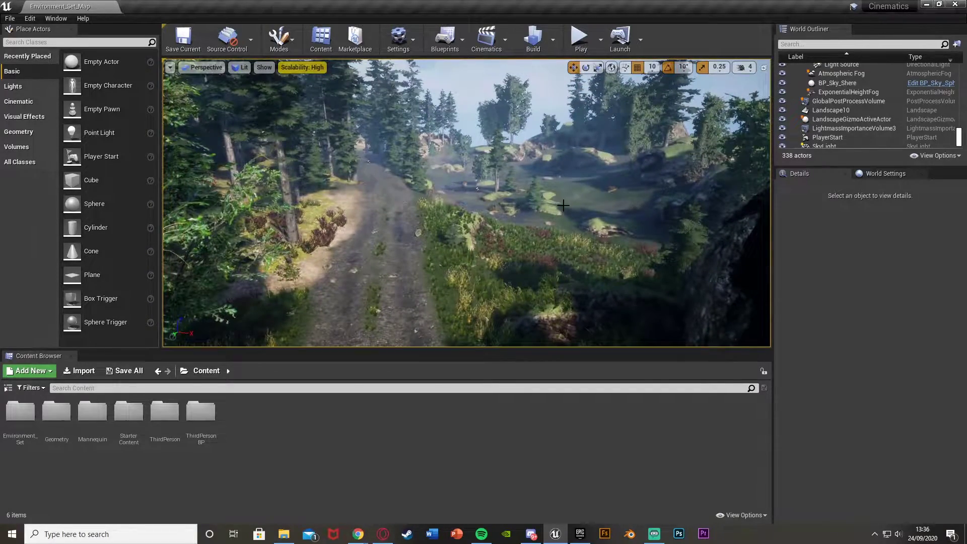
right_drag(533, 217, 504, 282)
right_drag(482, 203, 480, 87)
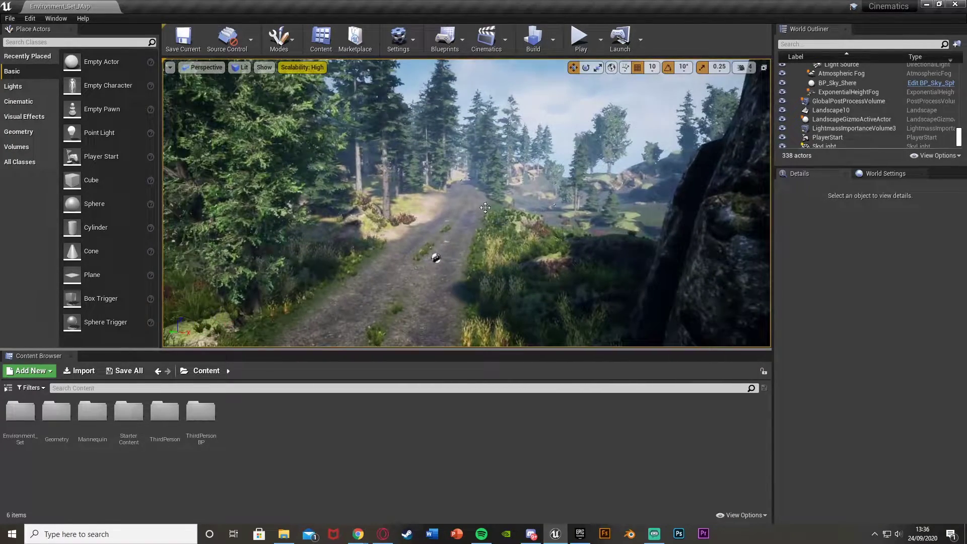
click(45, 42)
text(cam)
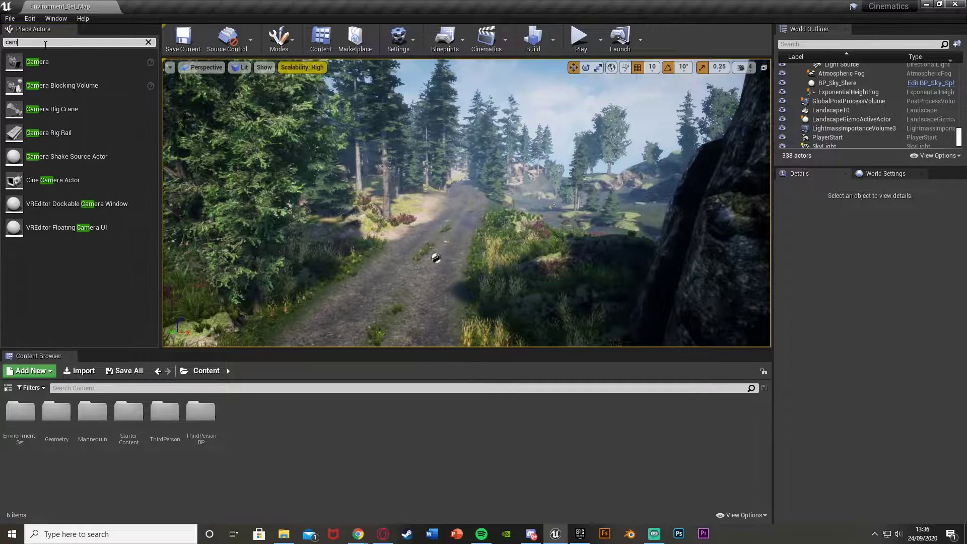
drag(56, 186, 302, 237)
drag(434, 315, 433, 313)
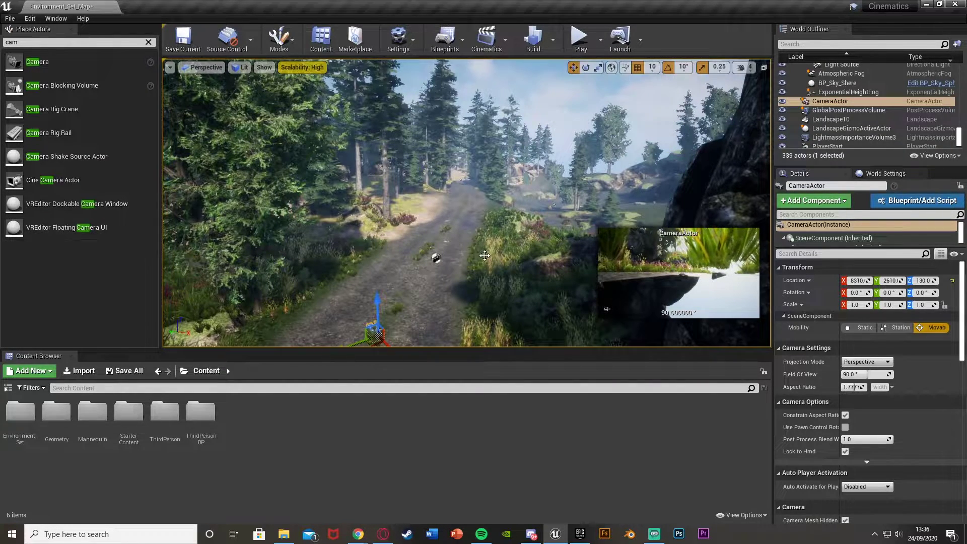
Raise the cine camera to Z 340 and rotate it to look along the road.
right_drag(482, 254, 429, 280)
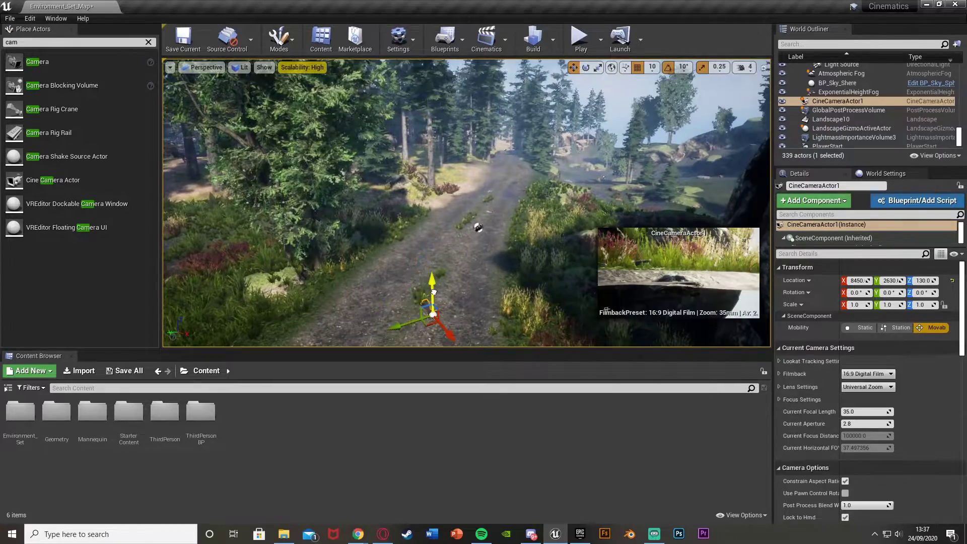
drag(429, 288, 426, 234)
key(f)
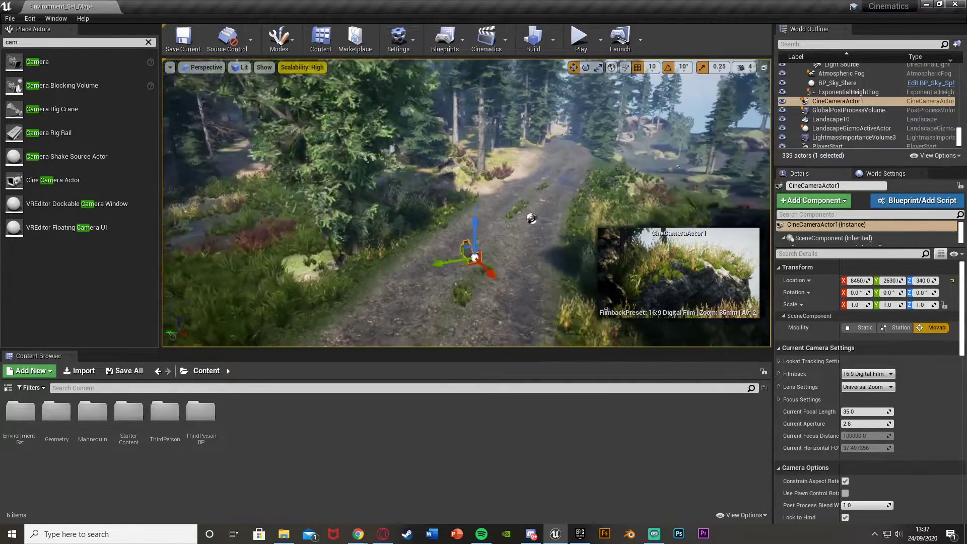
right_drag(457, 272, 417, 272)
key(e)
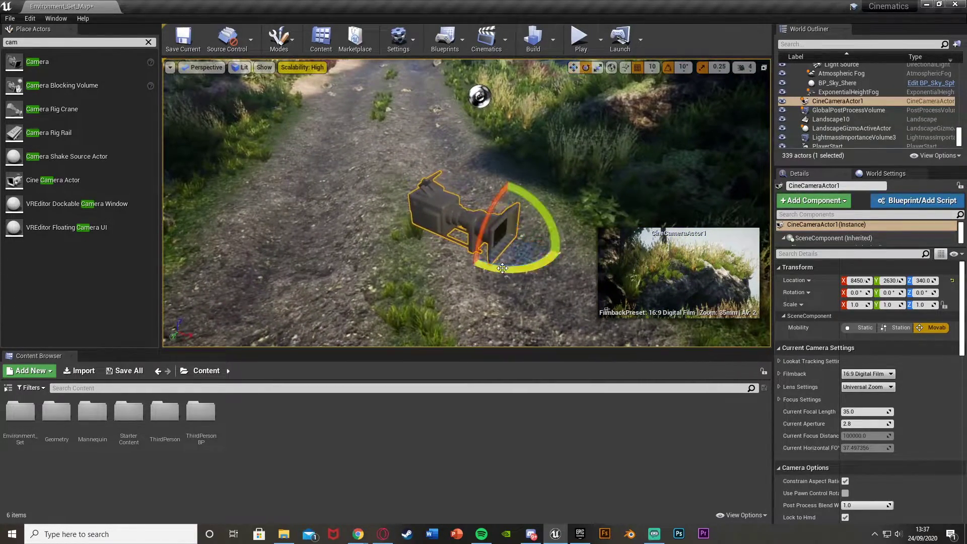
drag(498, 271, 680, 302)
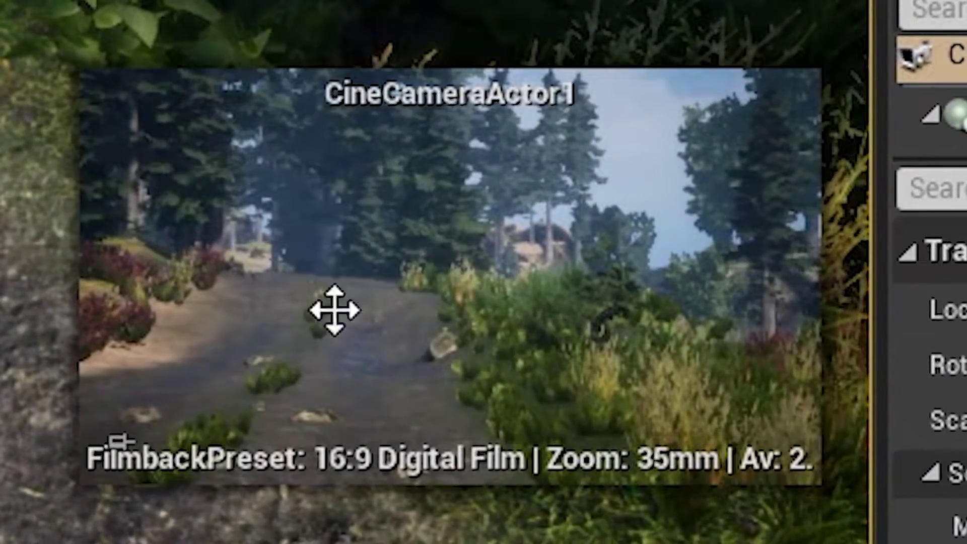
Move the cine camera back along the road to X 9020, Y 3140 with a yaw of -140°, and clear the actor search.
right_drag(335, 311, 335, 428)
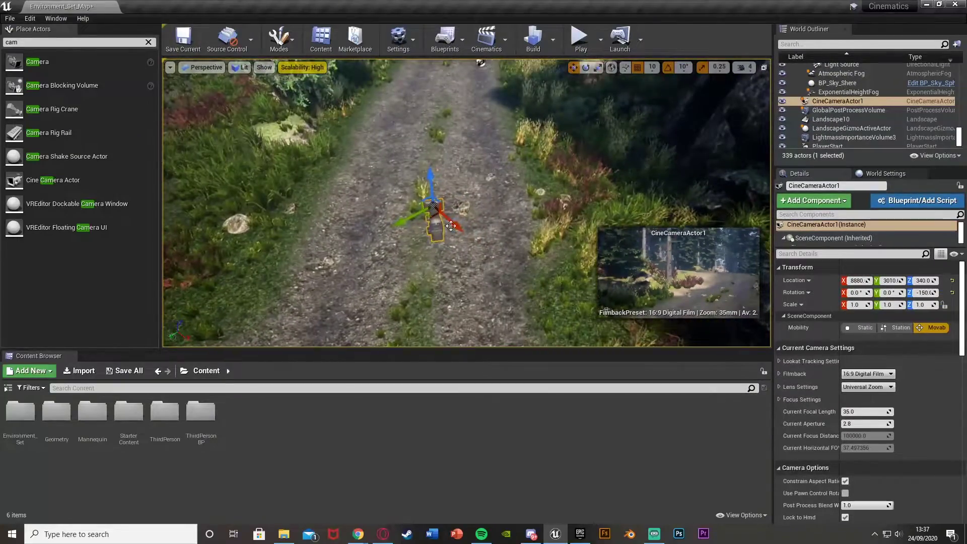
drag(415, 226, 535, 293)
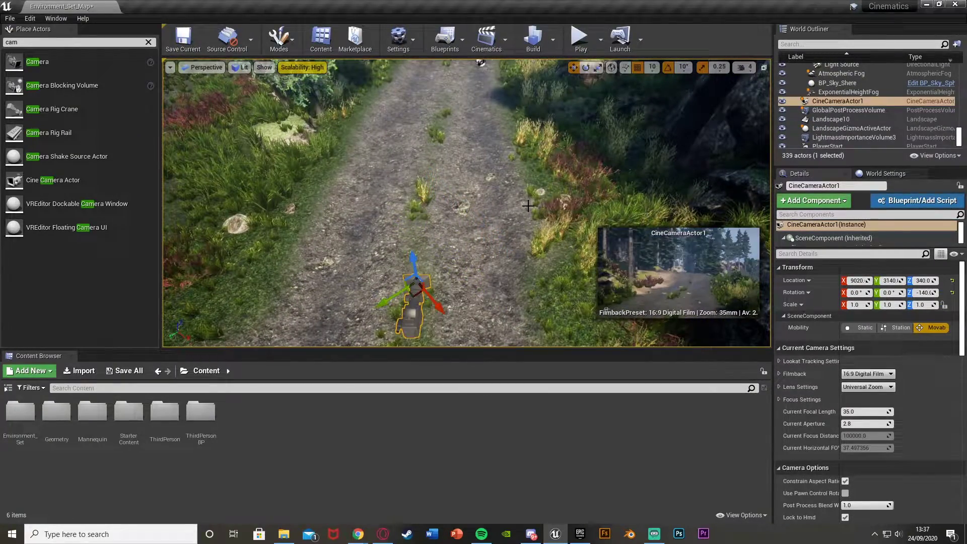
click(149, 42)
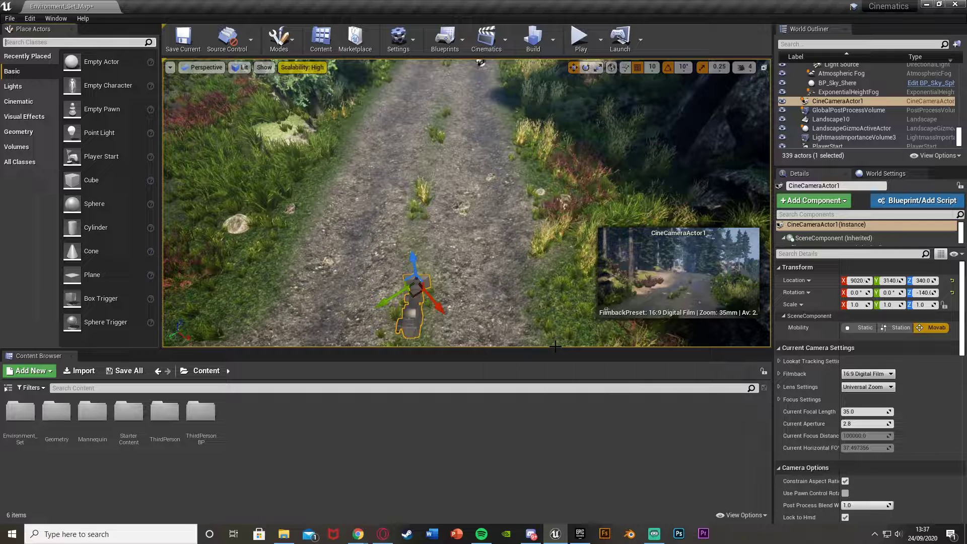
Create a level sequence named Cinematic_1 in the Content folder and shrink the Sequencer window to uncover more of the viewport.
click(480, 36)
click(533, 66)
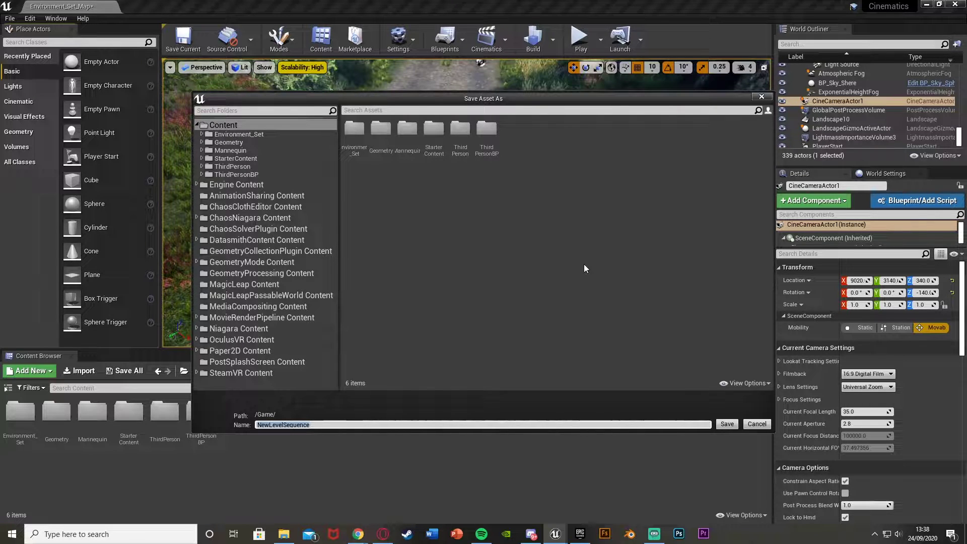
text(Cinematic_1)
click(725, 424)
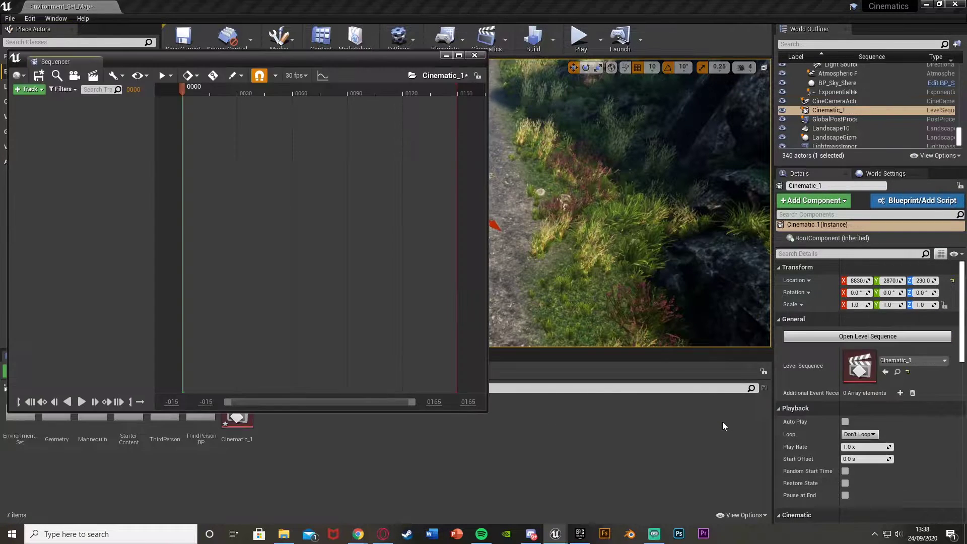
drag(298, 60, 295, 17)
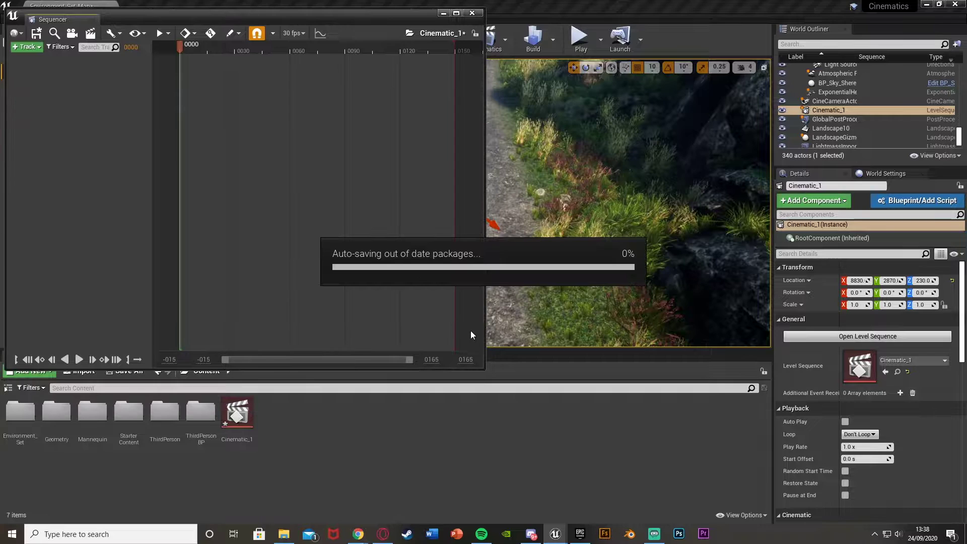
drag(486, 369, 436, 353)
Select the cine camera on the road and add it to the Cinematic_1 sequence as an actor track.
right_drag(624, 221, 616, 183)
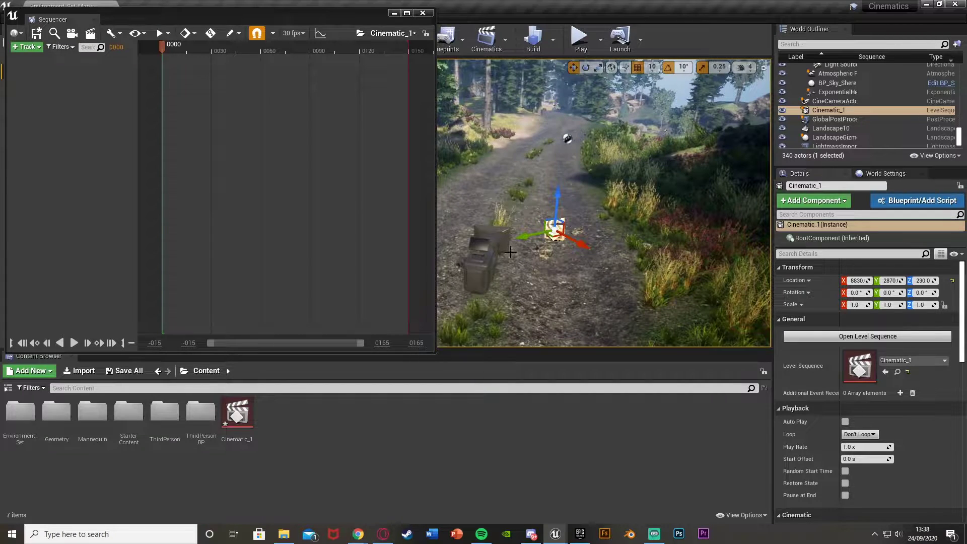
click(498, 248)
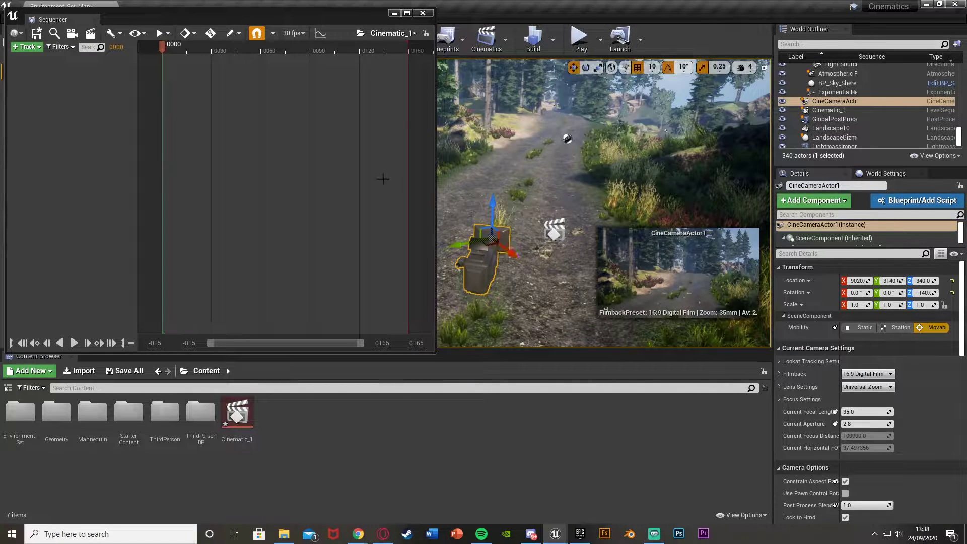
click(34, 47)
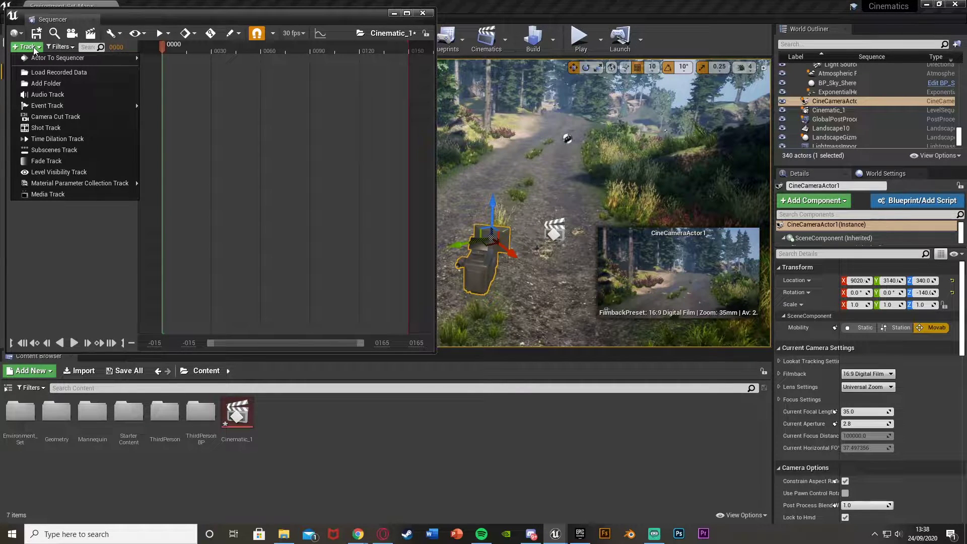
mouse_move(55, 57)
click(186, 56)
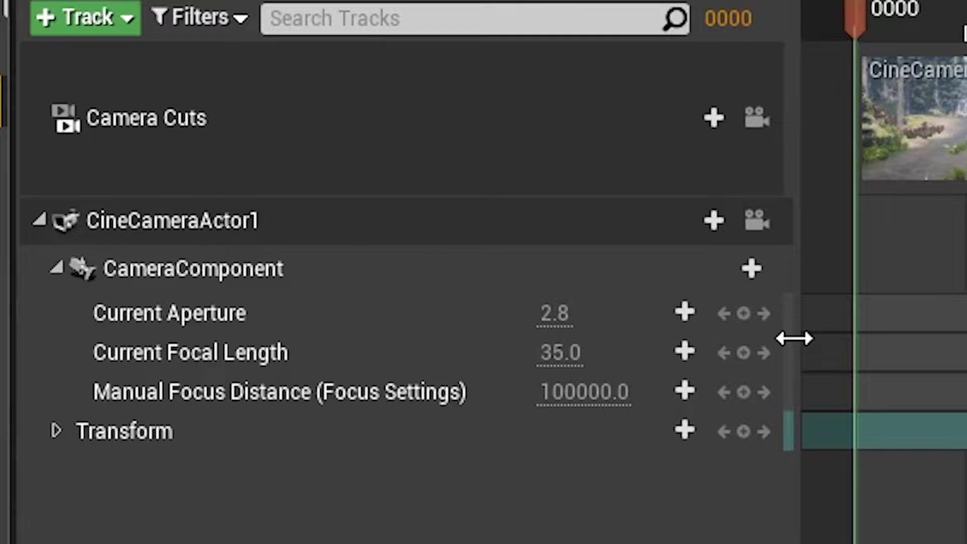
Narrow the Sequencer's track list and expand the camera's Transform track.
drag(794, 339, 515, 344)
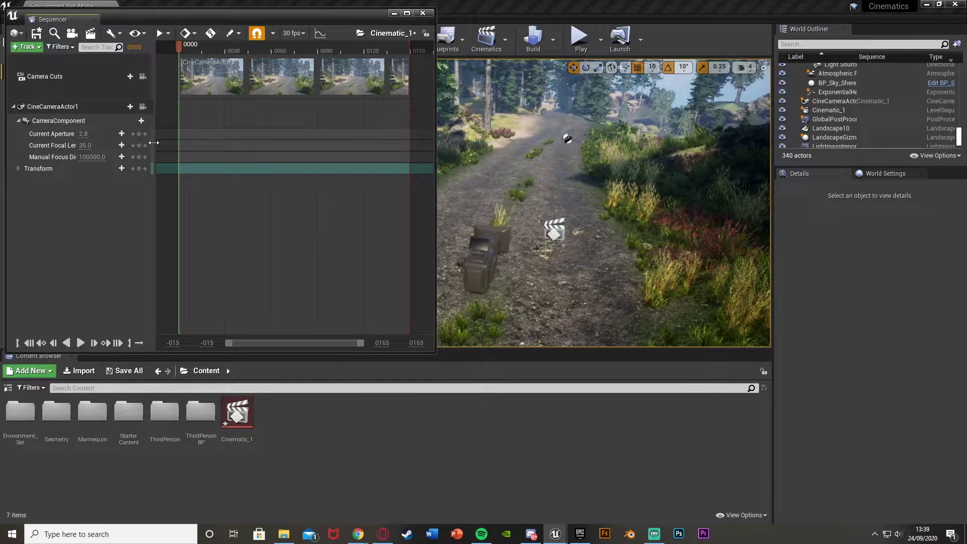
drag(153, 143, 149, 143)
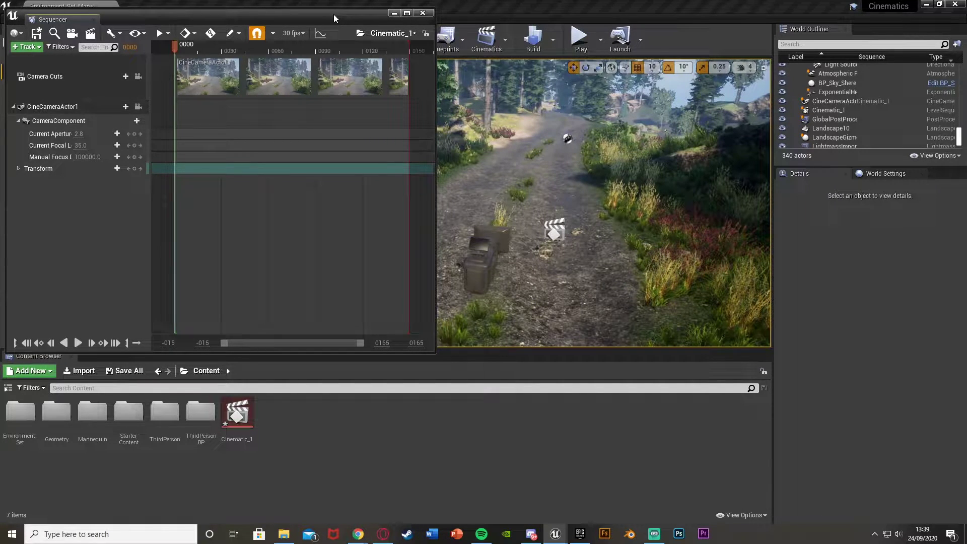
click(24, 167)
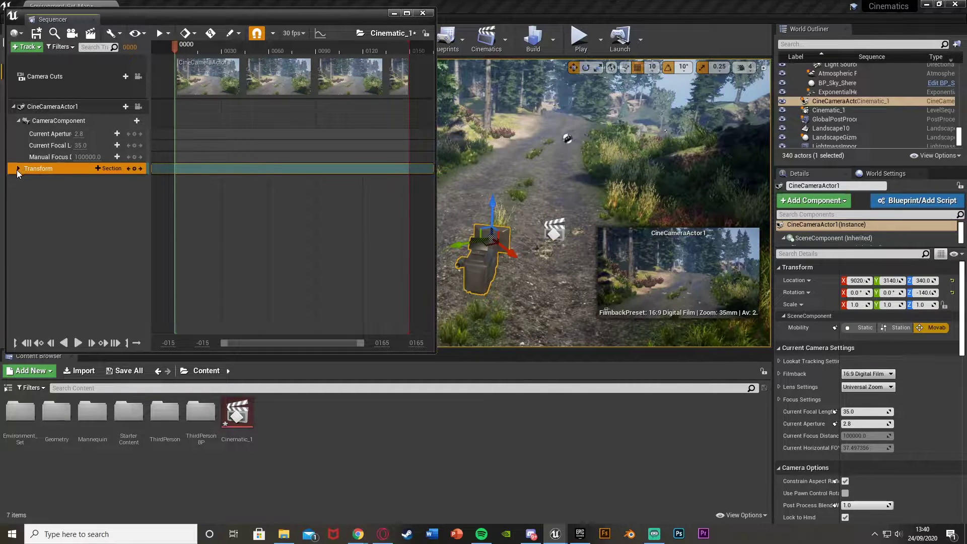
click(17, 169)
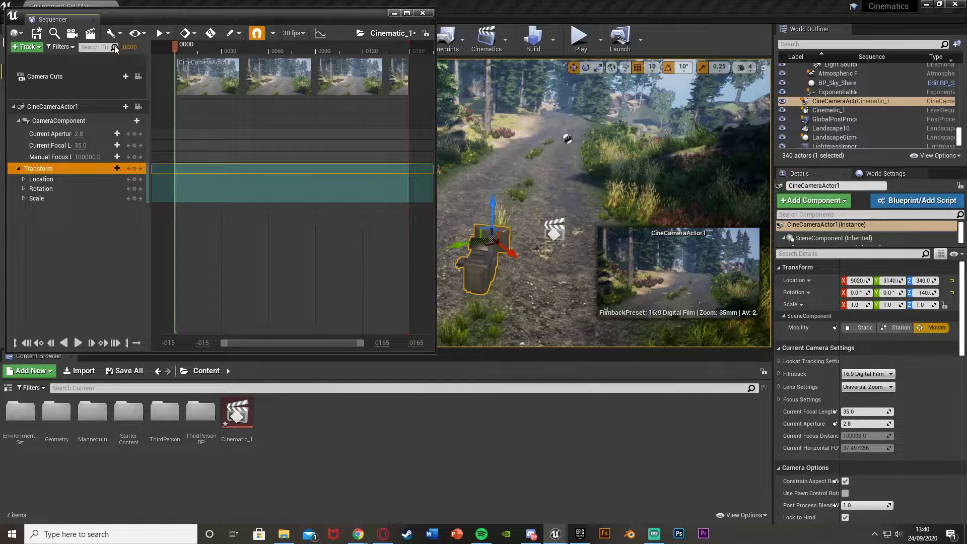
Set the sequence timeline to show time in seconds.
click(303, 37)
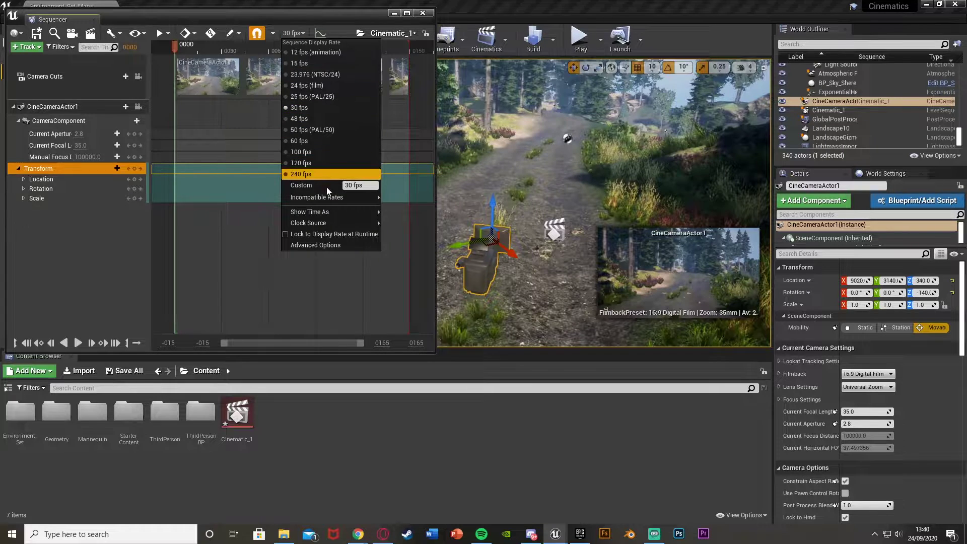
mouse_move(333, 213)
click(402, 223)
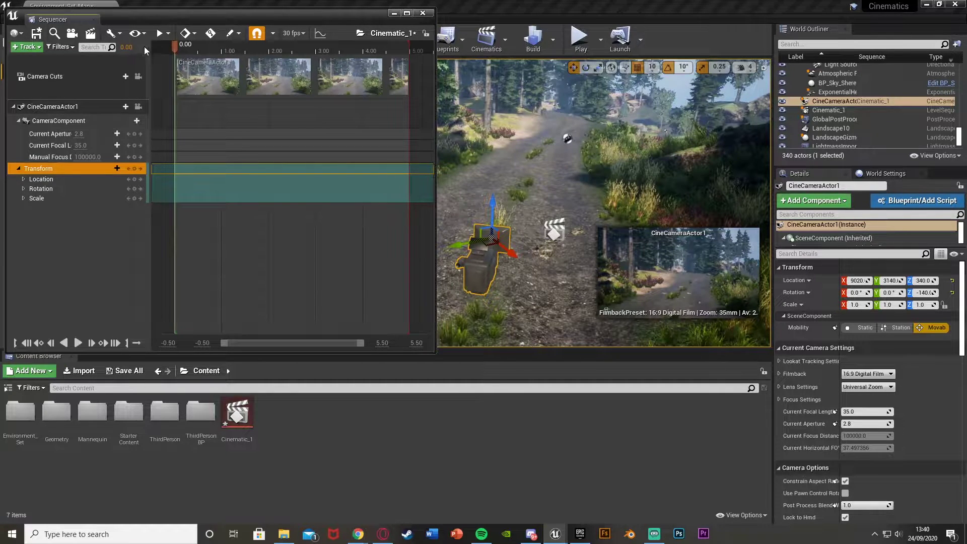
Set the sequence's playback end to 30 seconds.
click(169, 33)
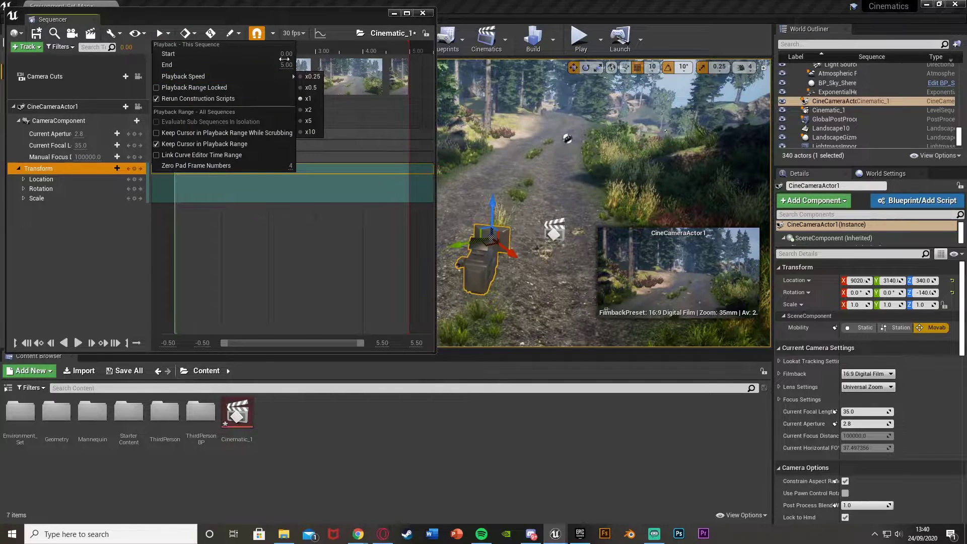
click(285, 64)
key(Return)
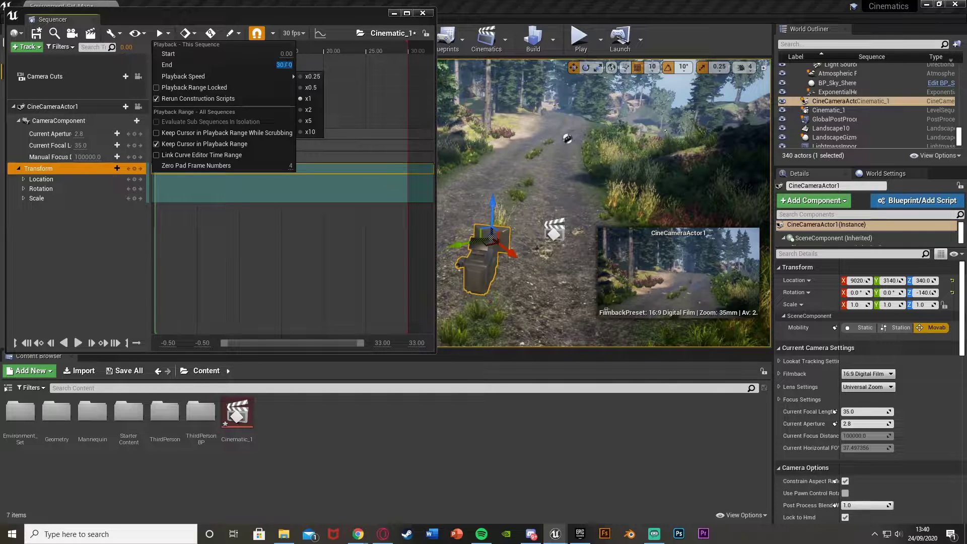
click(305, 8)
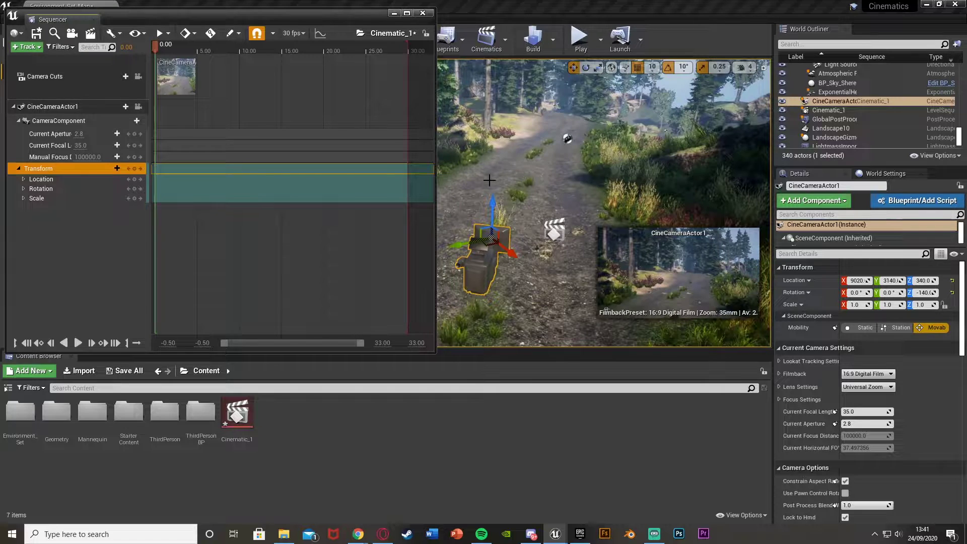
Add keyframes at 0 seconds for the camera's X, Y and Z location and its roll, pitch and yaw.
right_drag(579, 169, 548, 144)
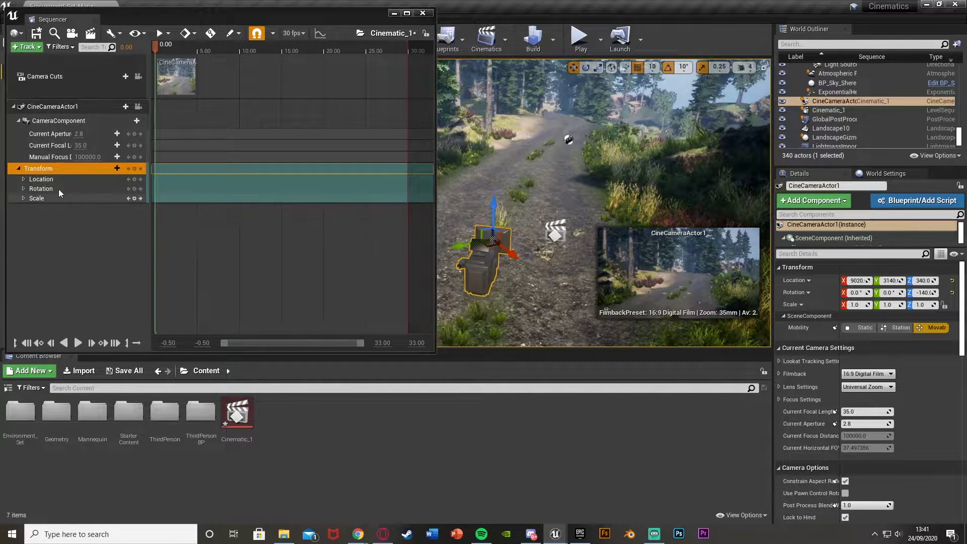
click(23, 179)
click(23, 211)
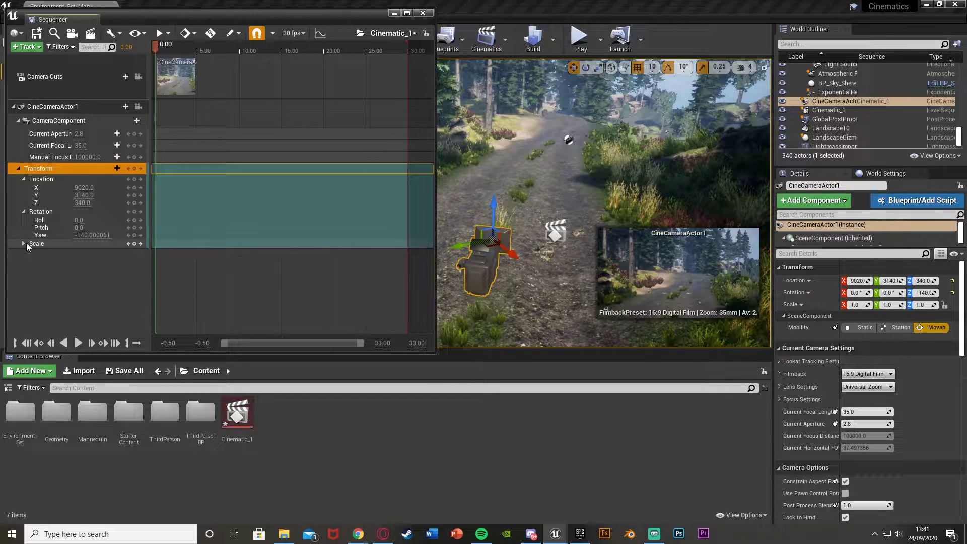
click(135, 188)
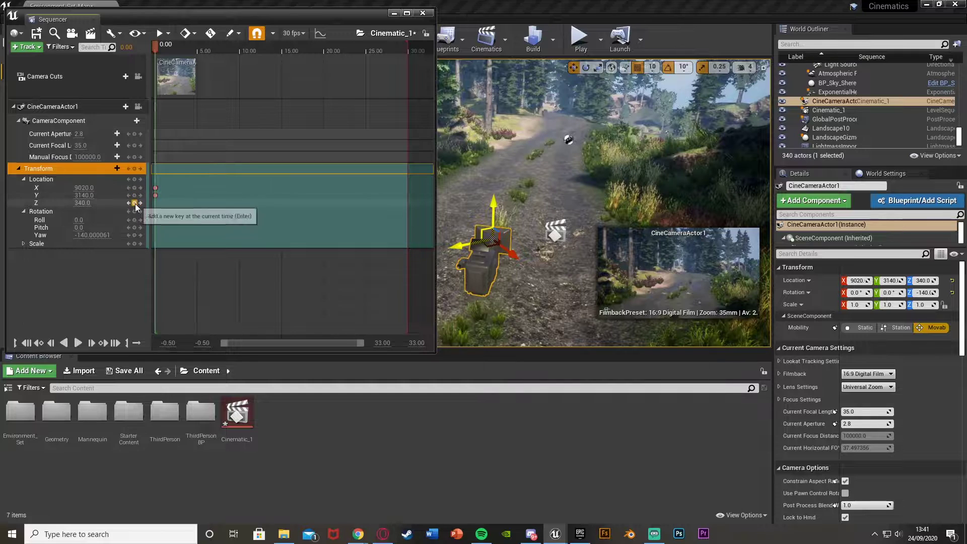
click(134, 203)
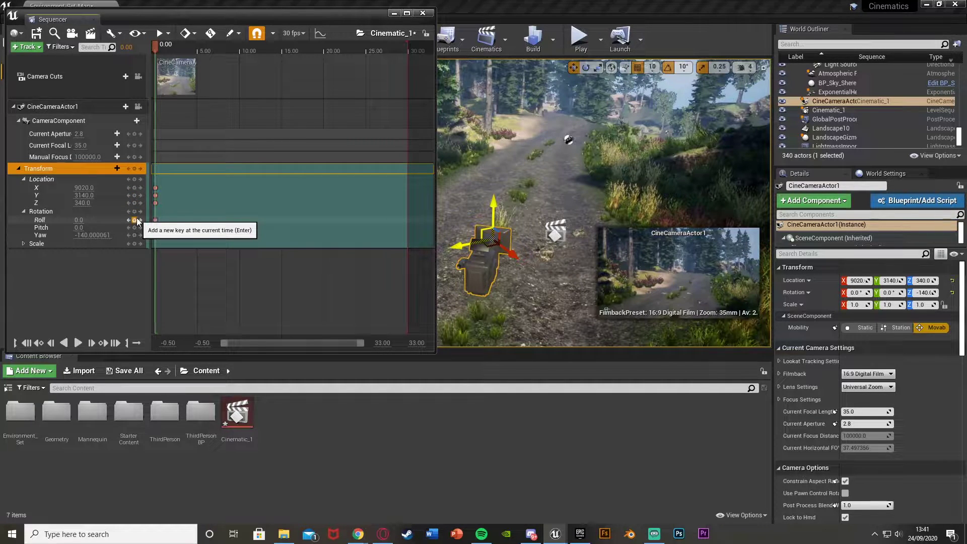
click(134, 228)
click(134, 235)
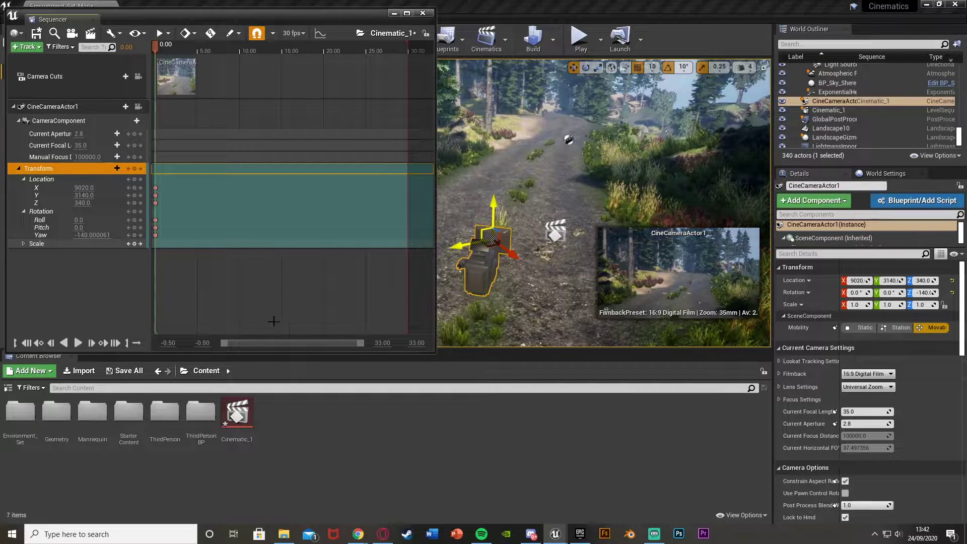
Try to move the cine camera farther along the road to X 6200, Y 340, Z 450.
right_drag(509, 178, 560, 194)
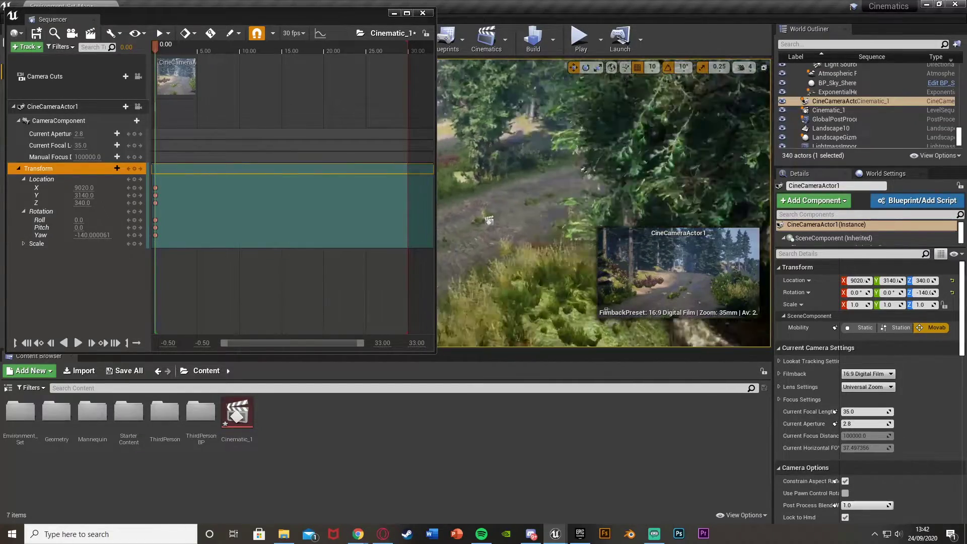
right_drag(486, 231, 465, 256)
drag(453, 268, 656, 162)
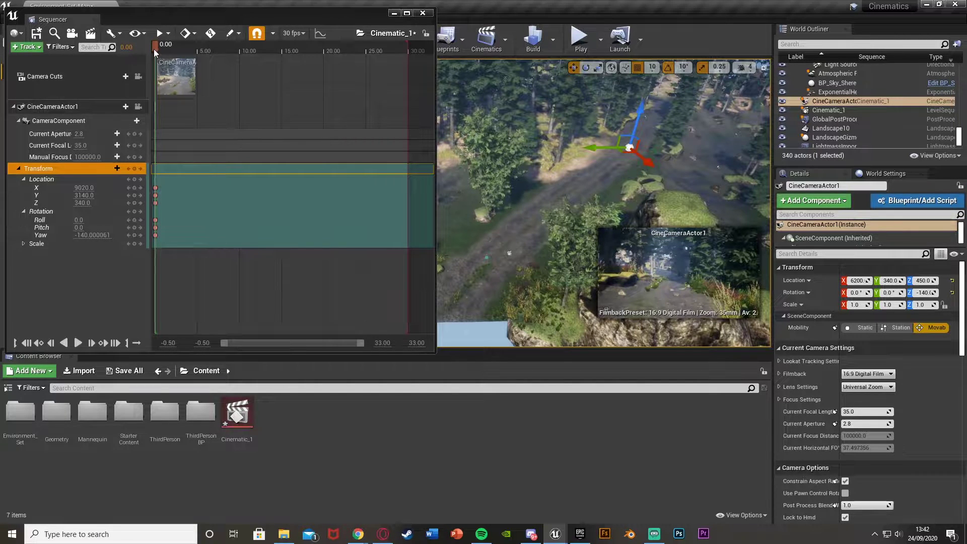
Set the playhead to about 5.23 seconds and move the cine camera up the road to X 5810, Y 160, Z 570.
drag(155, 49, 200, 49)
right_drag(524, 176, 540, 214)
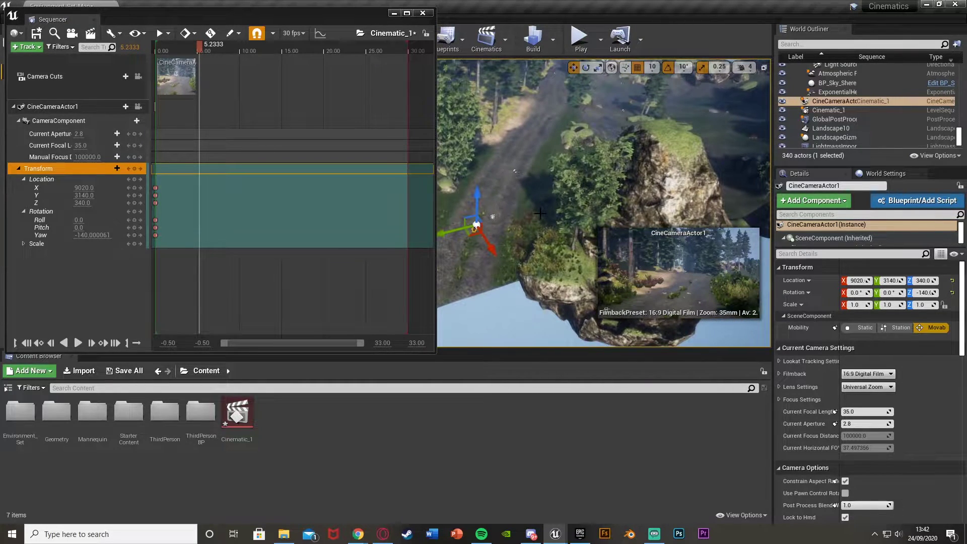
drag(491, 243, 468, 197)
right_drag(473, 199, 439, 193)
drag(467, 190, 611, 153)
right_drag(611, 154, 618, 103)
right_drag(538, 291, 538, 291)
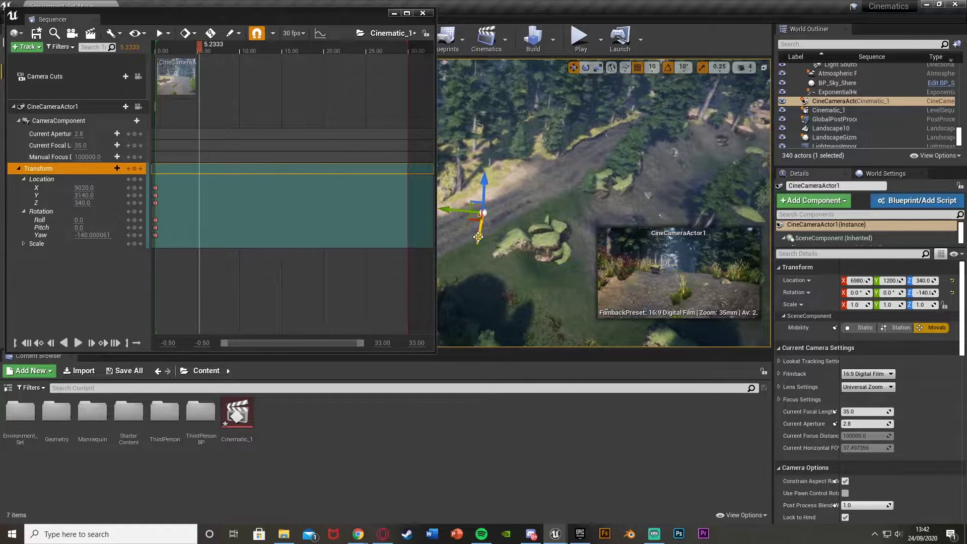
drag(478, 231, 502, 188)
drag(440, 185, 563, 138)
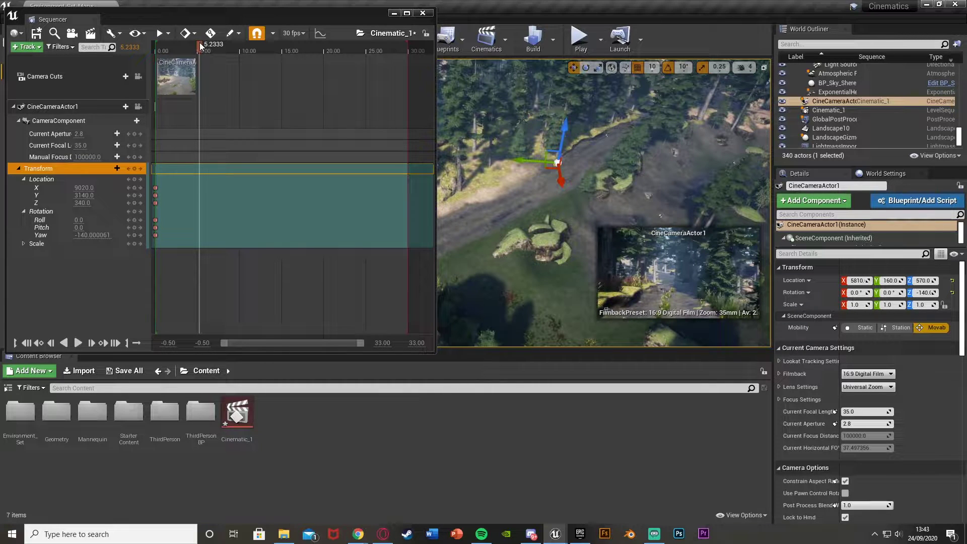
Try to keyframe the camera's new location and rotation channel by channel at about 5.23 seconds.
click(135, 188)
click(135, 196)
click(134, 203)
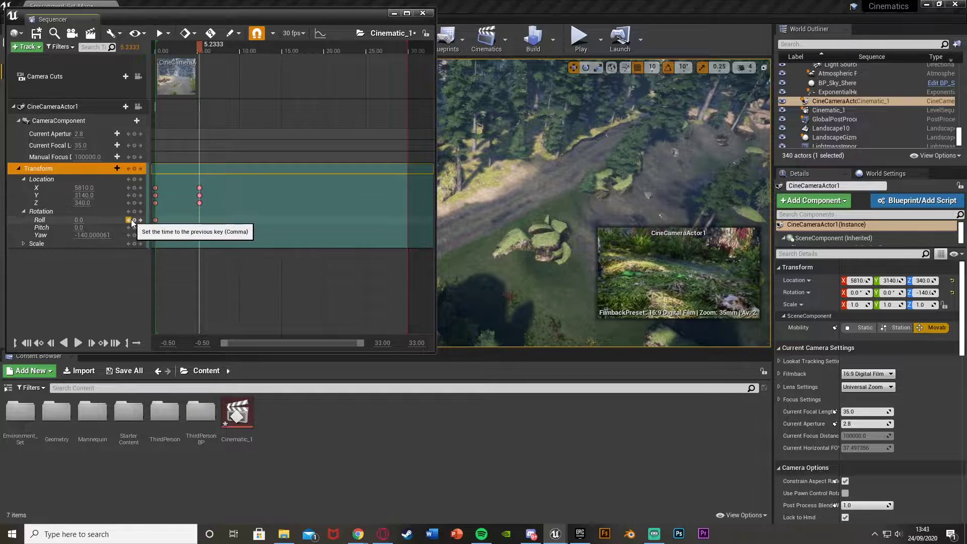
click(135, 221)
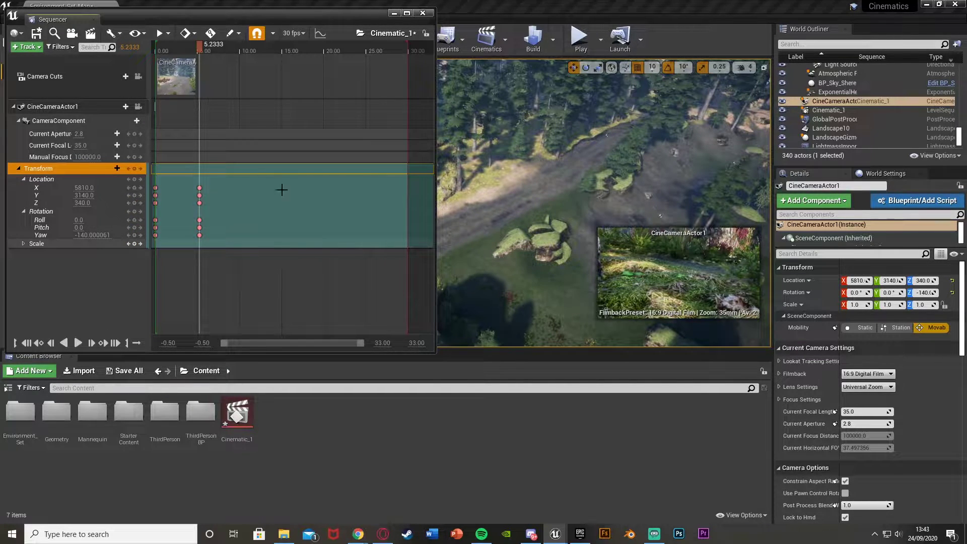
Delete the camera's location and rotation keyframes at about 5.23 seconds.
mouse_move(200, 47)
mouse_down()
mouse_move(152, 47)
mouse_move(210, 50)
mouse_up()
right_drag(504, 202, 555, 202)
drag(210, 49, 200, 53)
click(200, 187)
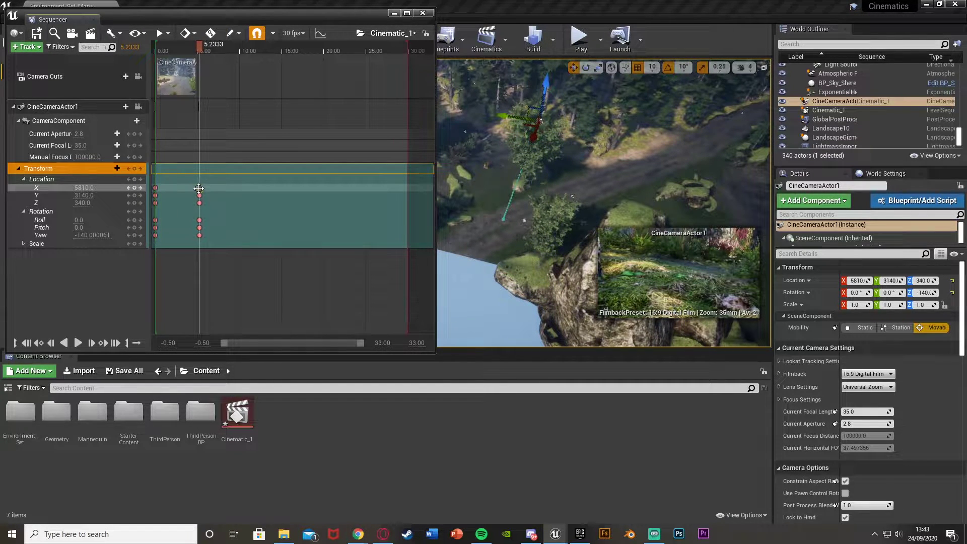
key(Delete)
click(199, 195)
key(Delete)
click(199, 203)
key(Delete)
click(200, 221)
key(Delete)
click(199, 228)
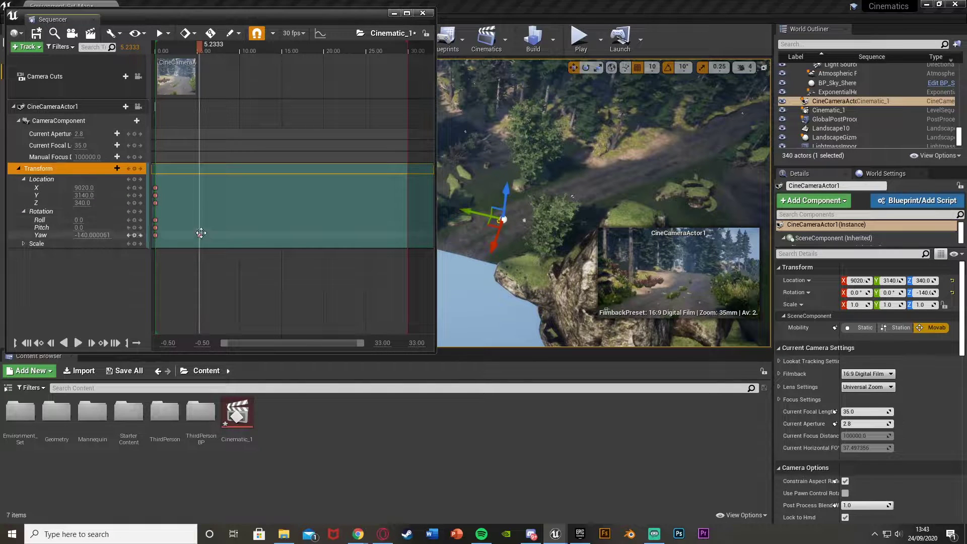
Place the camera on the road at X 5900, Y 160, Z 470, keyframe its location and rotation at about 5.23 seconds, and scrub the motion.
drag(479, 214, 534, 220)
drag(573, 258, 597, 157)
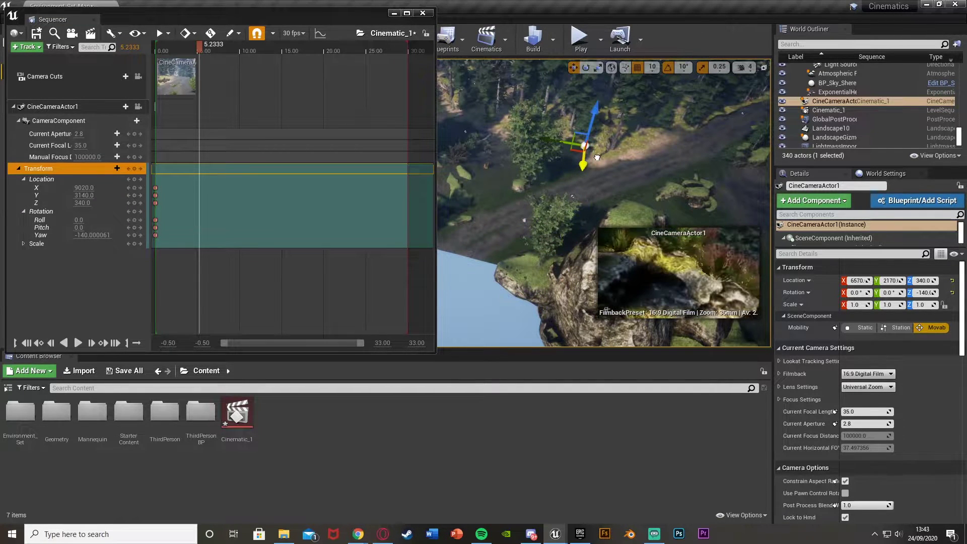
drag(540, 140, 648, 156)
right_drag(648, 155, 678, 142)
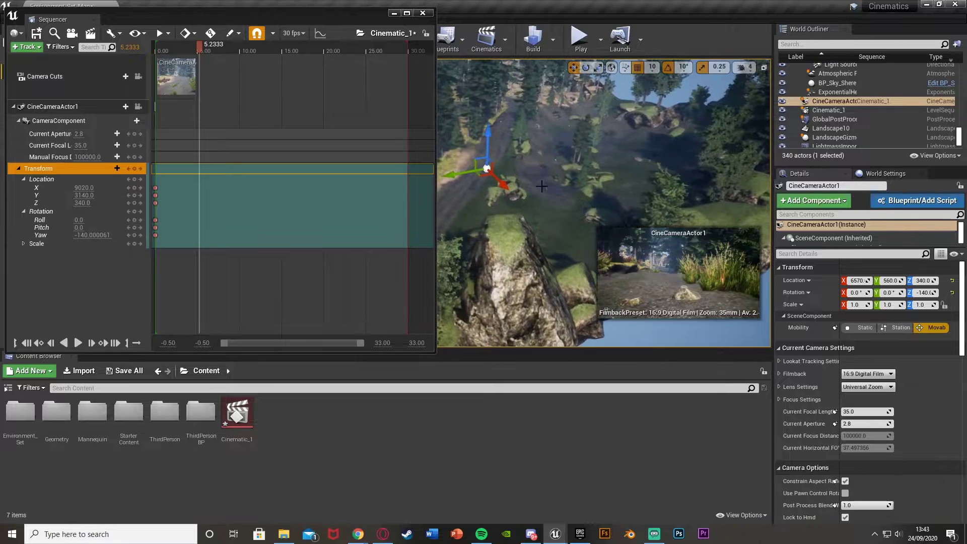
drag(487, 137, 492, 116)
click(134, 180)
drag(200, 45, 165, 55)
right_drag(514, 144, 468, 146)
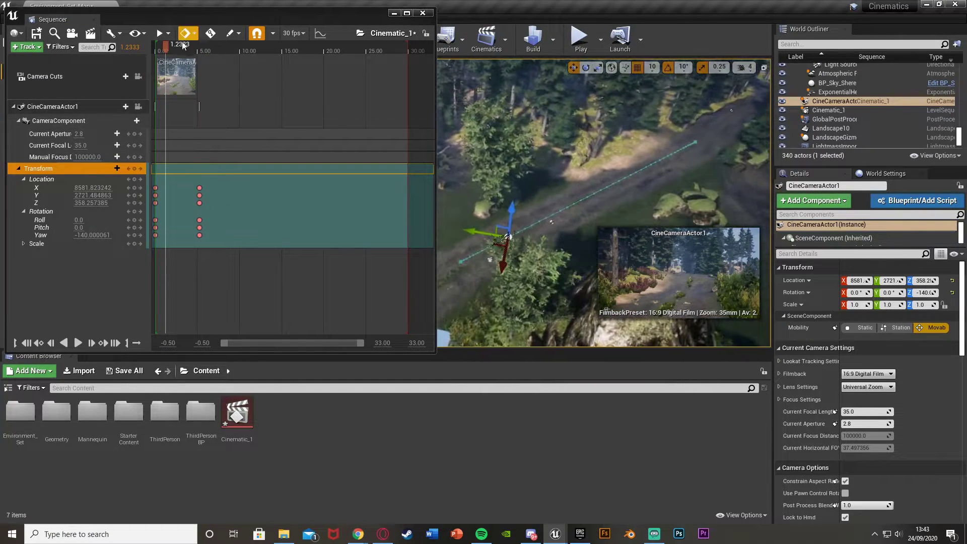
drag(164, 47, 197, 46)
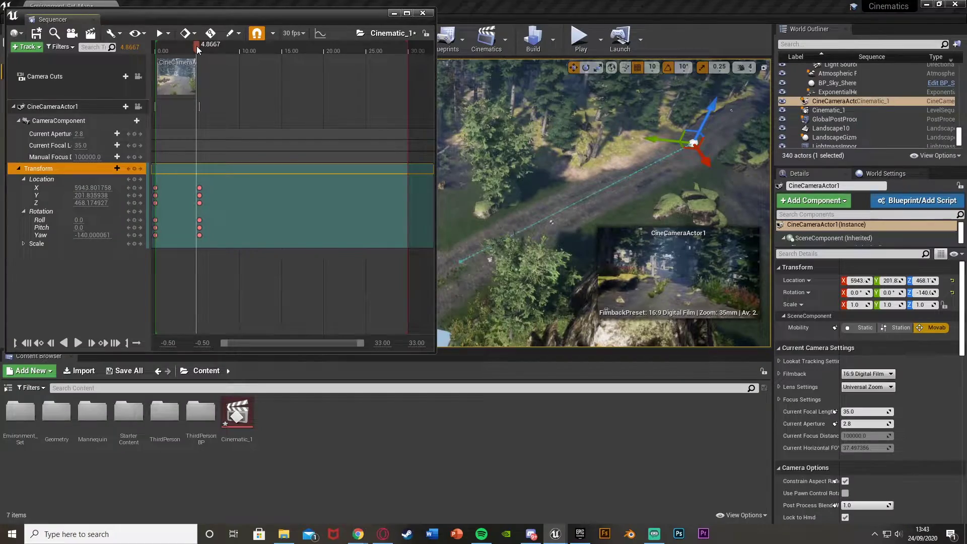
Advance the playhead to 12.80 seconds and move the camera farther along the road to X 2720, Y -2290, Z 470.
right_drag(648, 137, 605, 121)
right_drag(514, 145, 514, 145)
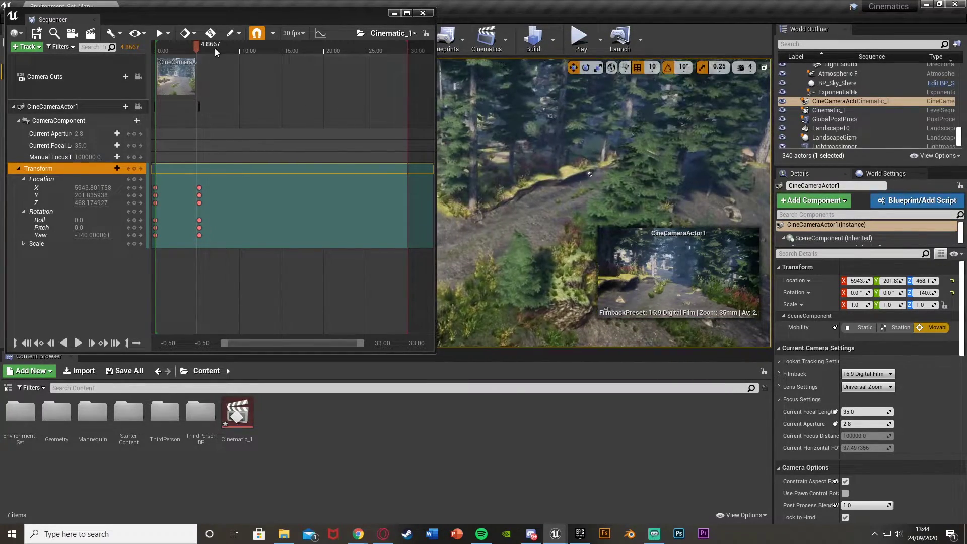
drag(198, 45, 263, 48)
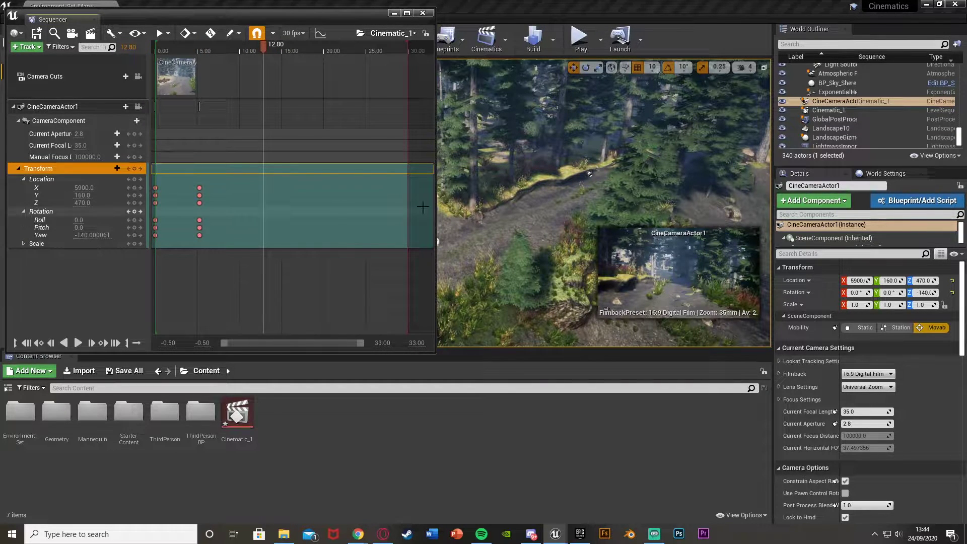
right_drag(514, 202, 574, 232)
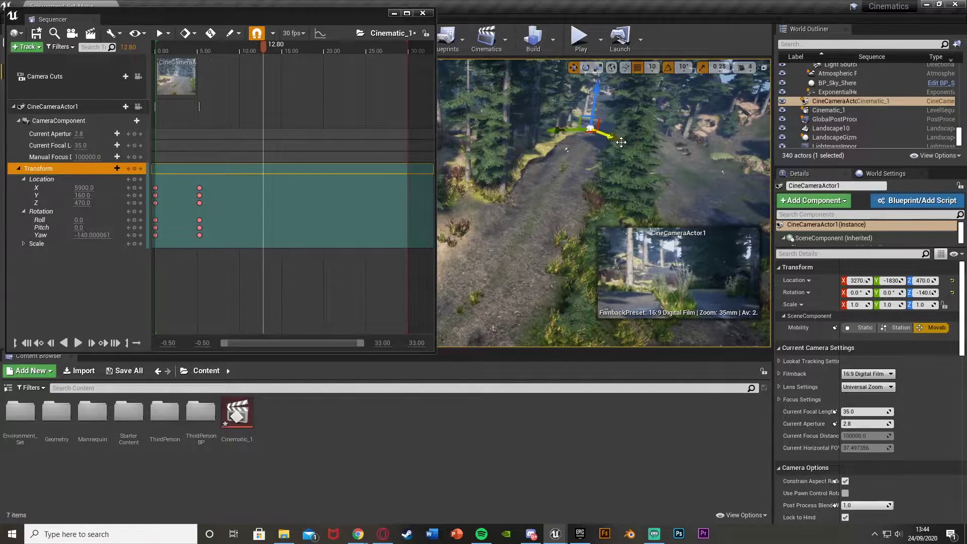
right_drag(622, 142, 622, 176)
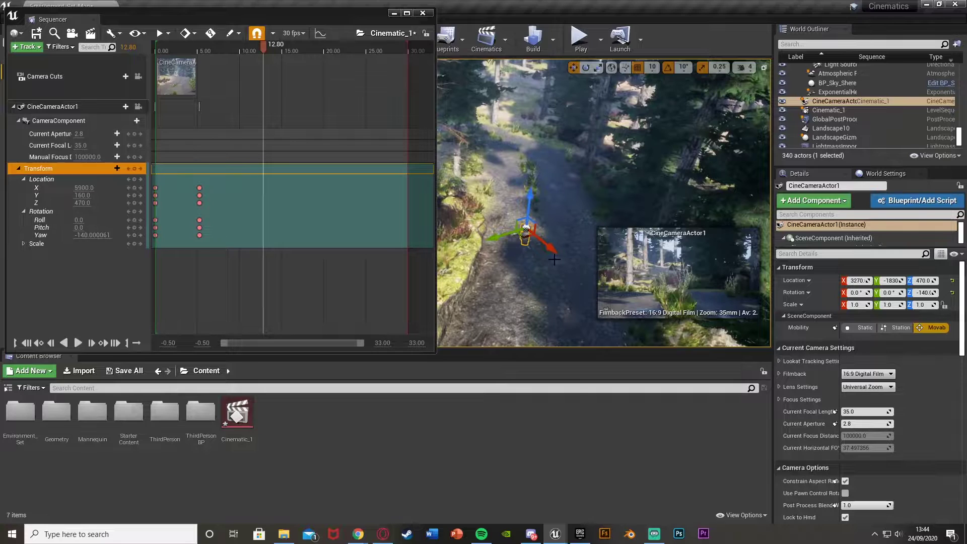
drag(549, 250, 530, 166)
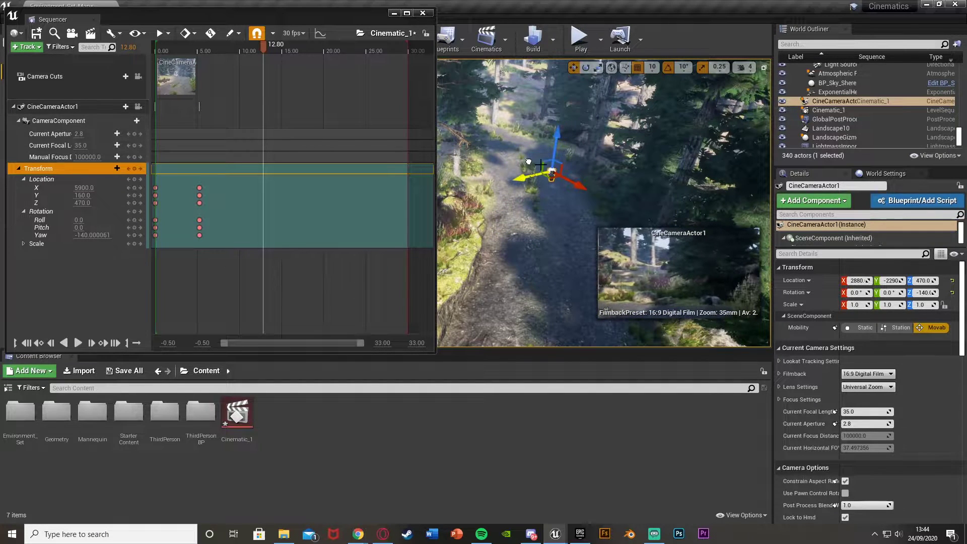
Try to turn the camera to yaw -150, and keyframe its location and rotation at 12.80 seconds.
key(e)
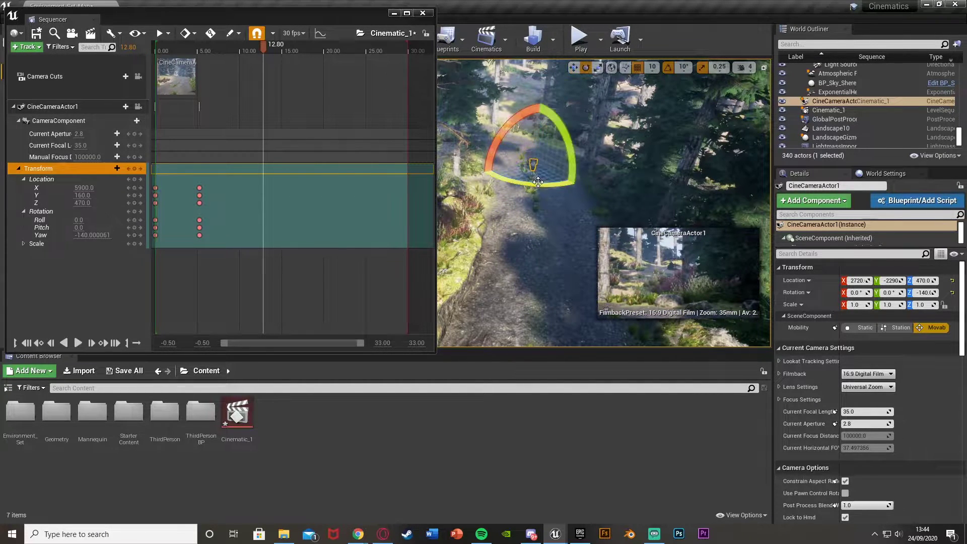
drag(557, 177, 580, 182)
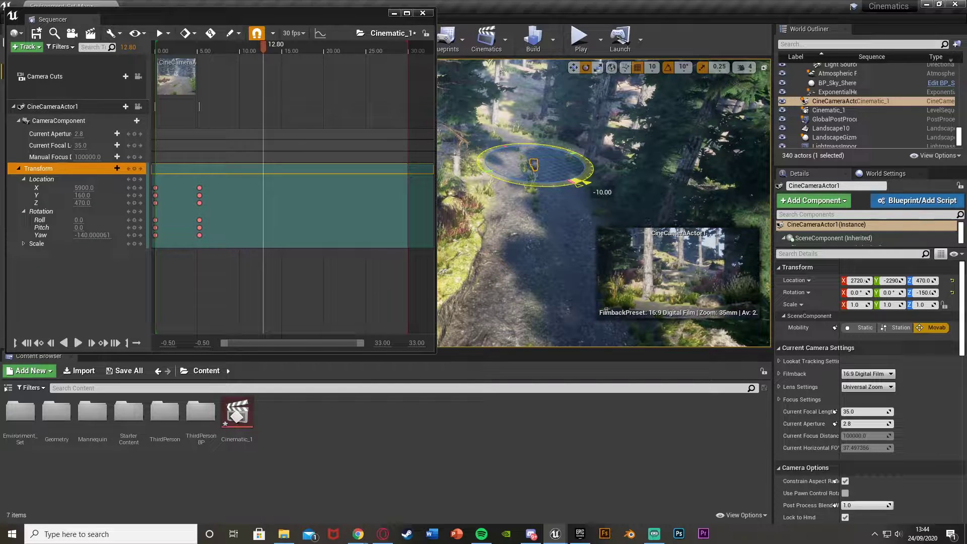
key(w)
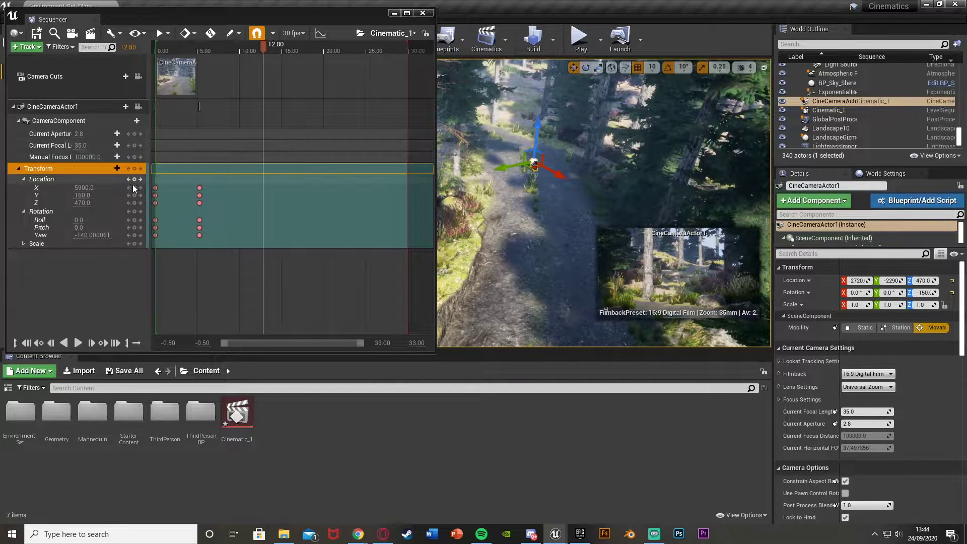
click(134, 181)
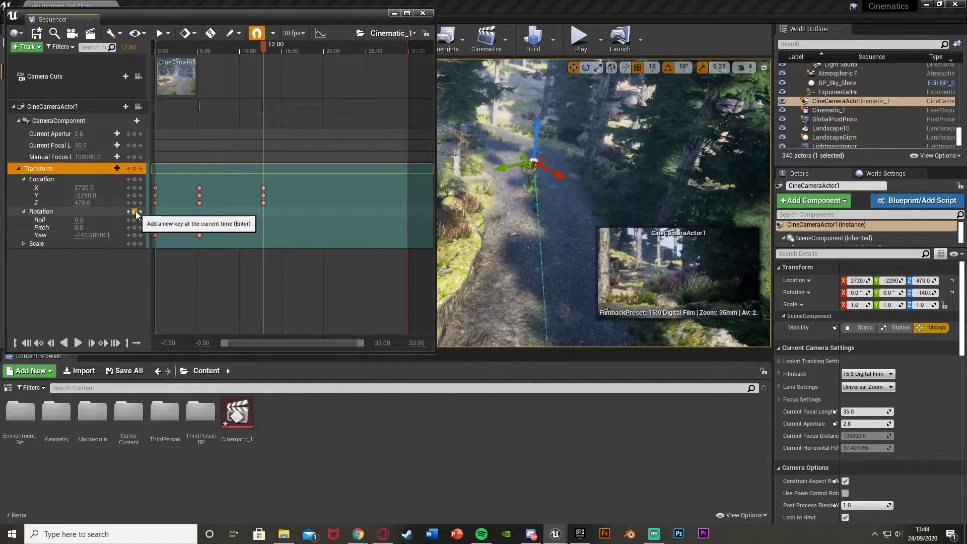
Move the camera to X 1260, Y -2290, Z 470 with yaw -200 and keyframe its whole transform at about 17.03 seconds.
drag(262, 44, 300, 50)
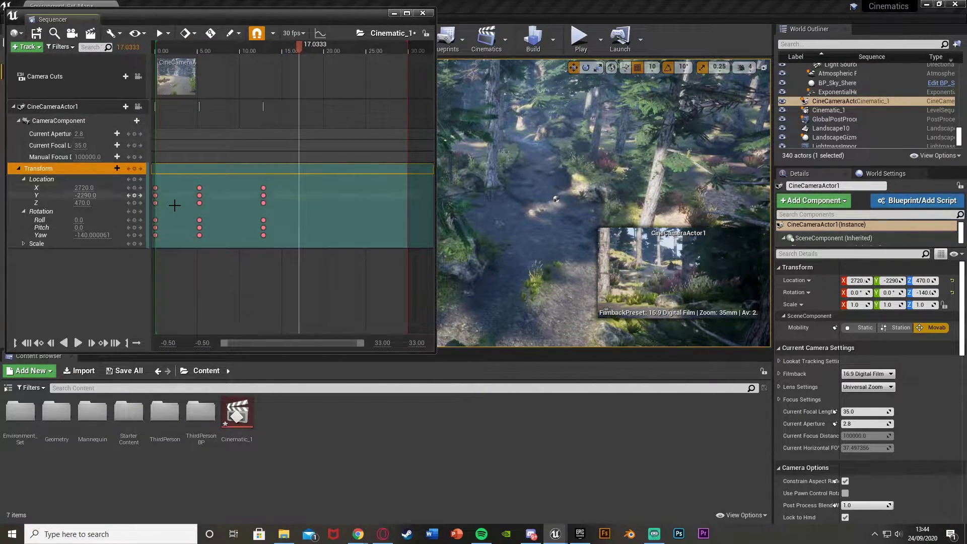
right_drag(576, 196, 527, 245)
shift+drag(468, 279, 469, 276)
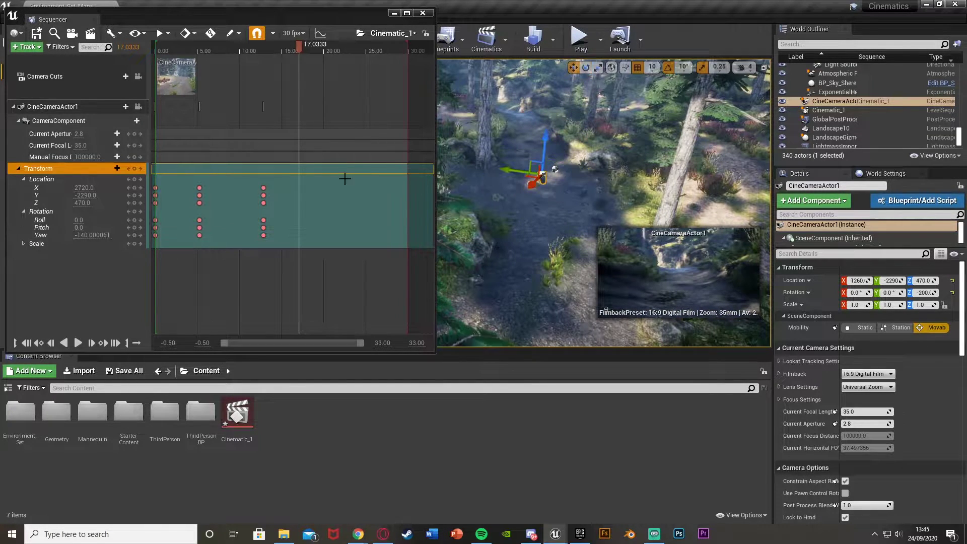
mouse_move(583, 186)
right_down()
mouse_move(640, 192)
mouse_move(570, 199)
mouse_move(589, 156)
mouse_move(579, 154)
mouse_move(569, 184)
mouse_move(557, 187)
mouse_move(595, 181)
right_up()
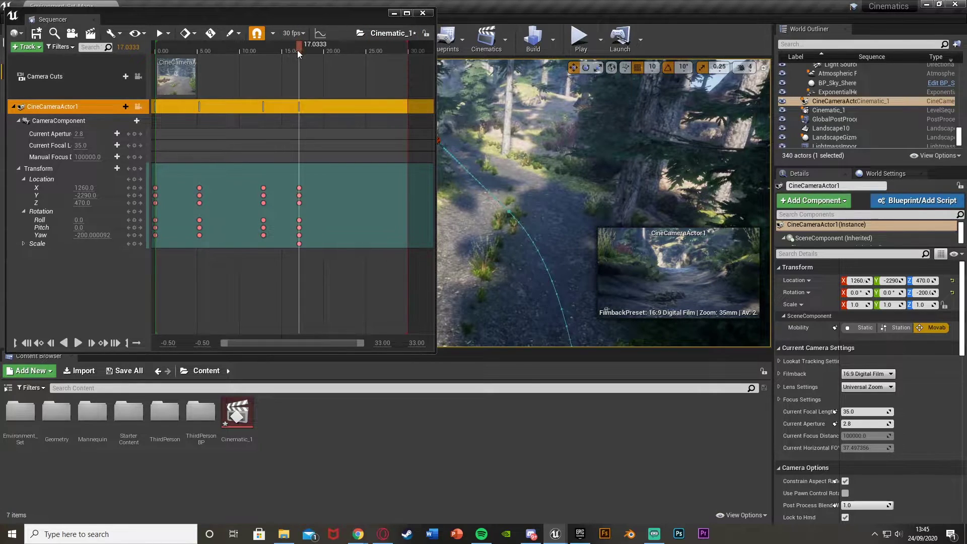
Delete the camera's scale keyframe at about 17.03 seconds.
mouse_move(299, 47)
mouse_down()
mouse_move(250, 44)
mouse_move(318, 50)
mouse_move(309, 51)
mouse_up()
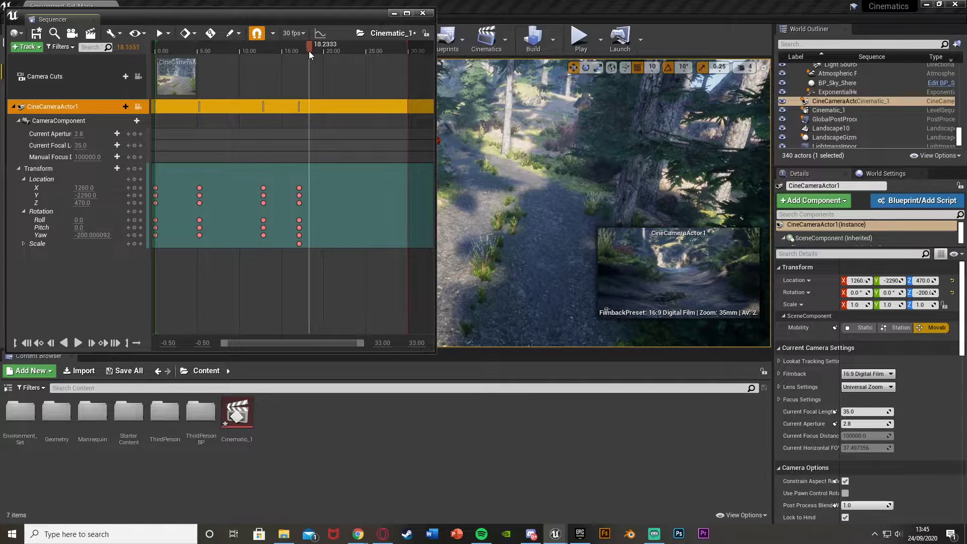
key(Home)
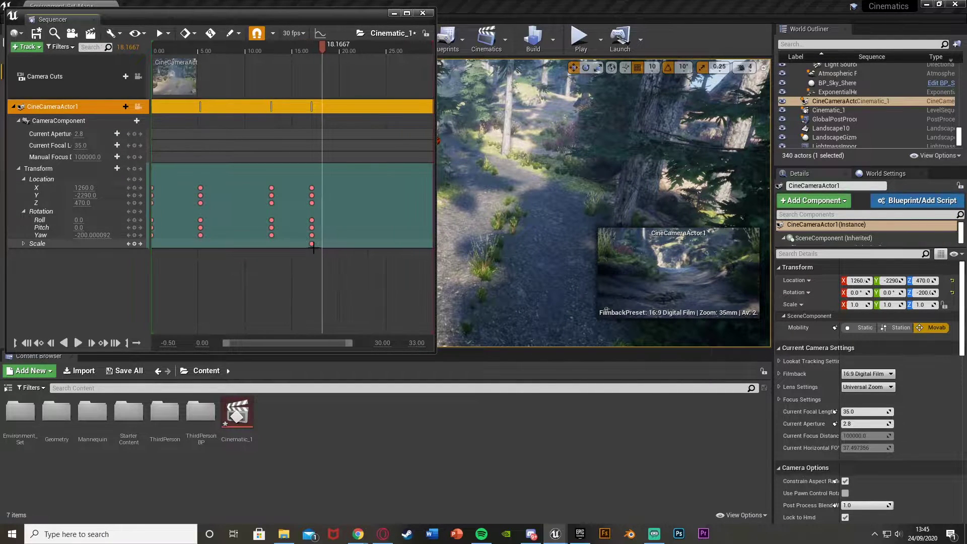
click(312, 244)
Move the camera along the path to X -630, Y -1570, Z 560 and keyframe its location and rotation at 20.30 seconds.
right_drag(519, 217, 542, 227)
key(w)
key(s)
drag(317, 49, 342, 48)
drag(503, 257, 548, 115)
click(134, 179)
click(134, 211)
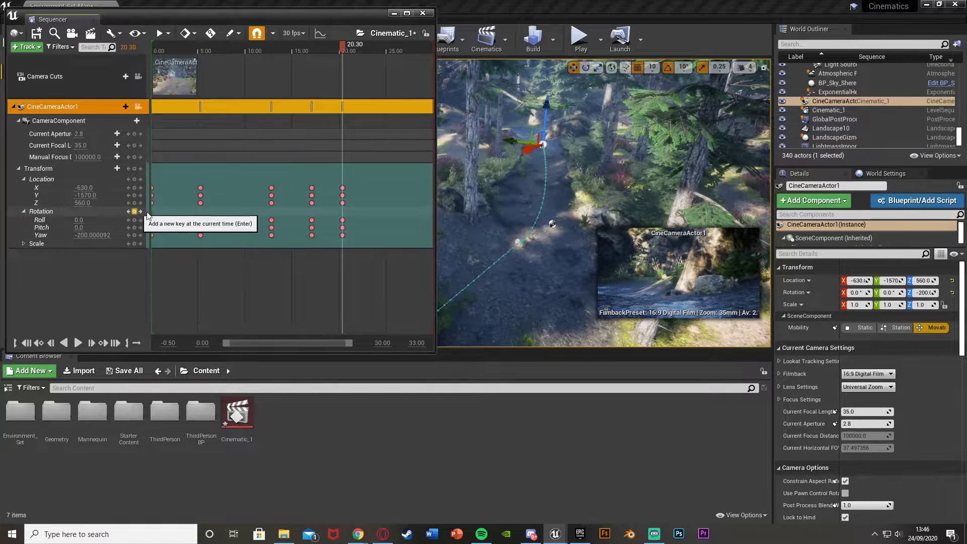
Move the camera to X -1120, Y -1240, Z 970 with yaw -240 and keyframe its location and rotation at about 23.83 seconds.
drag(325, 45, 375, 47)
right_drag(500, 158, 554, 156)
key(w)
right_drag(536, 305, 451, 290)
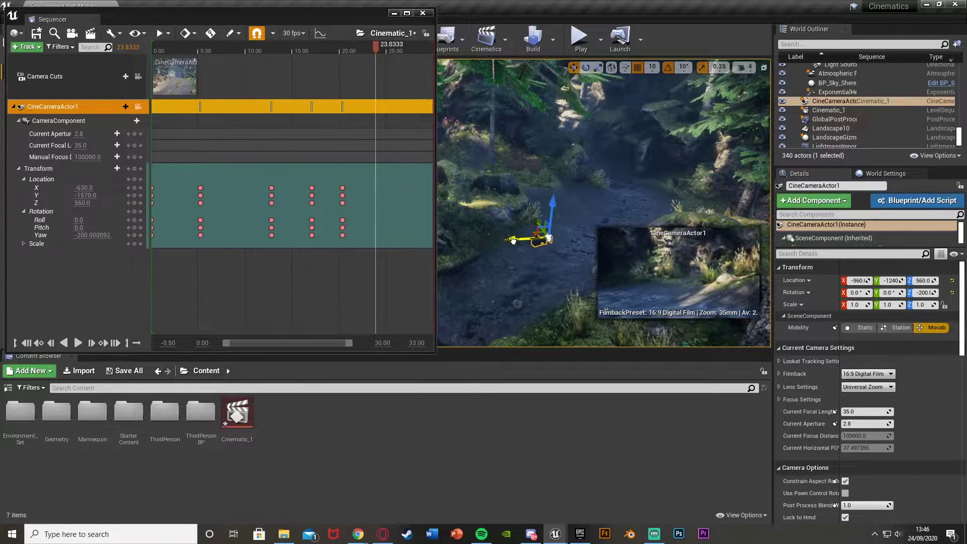
drag(545, 241, 451, 246)
key(w)
drag(476, 181, 492, 82)
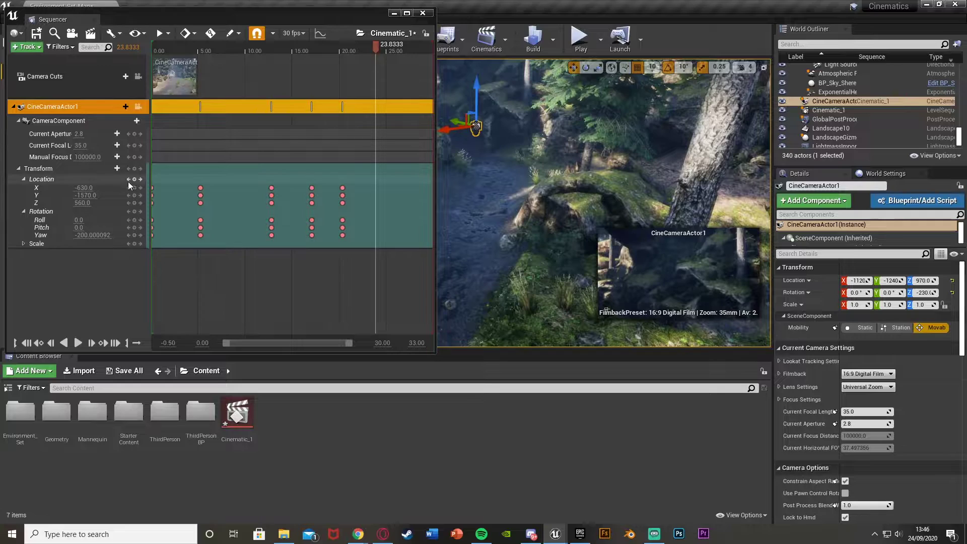
click(134, 179)
click(134, 211)
Move the camera to X -1490, Y -750, Z 970 with yaw -250 and keyframe its location and rotation at about 27.53 seconds.
mouse_move(517, 175)
right_down()
mouse_move(479, 154)
mouse_move(454, 163)
mouse_move(517, 175)
right_up()
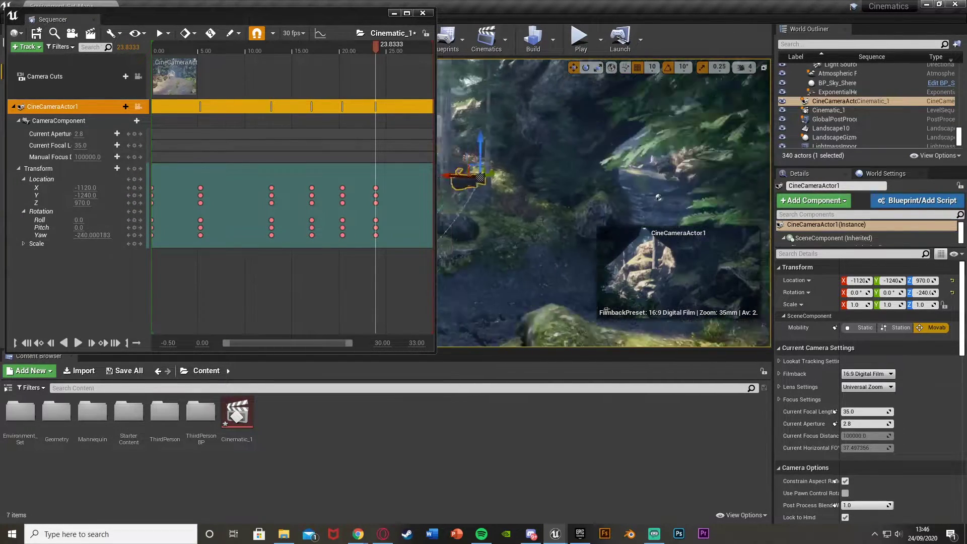
right_drag(655, 196, 630, 197)
key(w)
key(s)
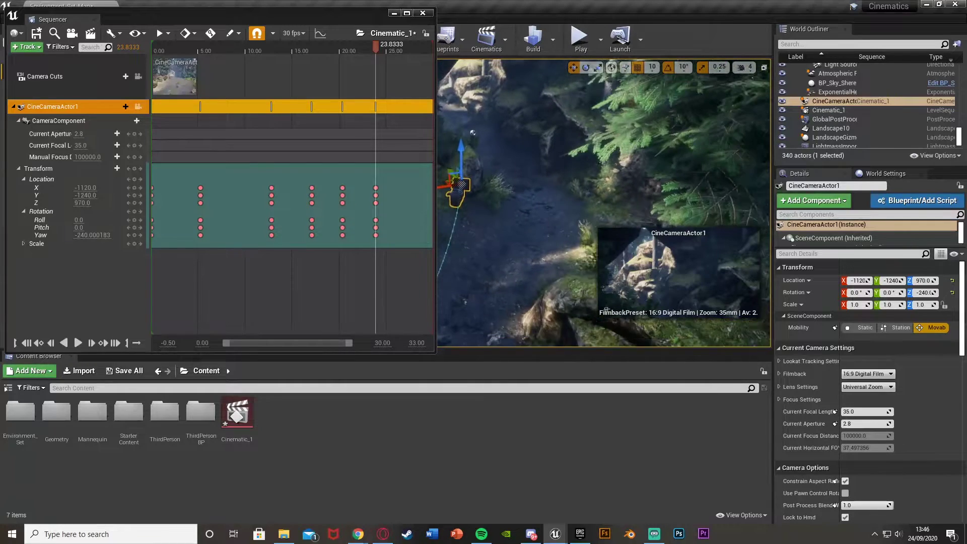
drag(392, 52, 411, 50)
right_drag(497, 156, 453, 144)
drag(491, 159, 575, 155)
key(e)
drag(535, 157, 545, 164)
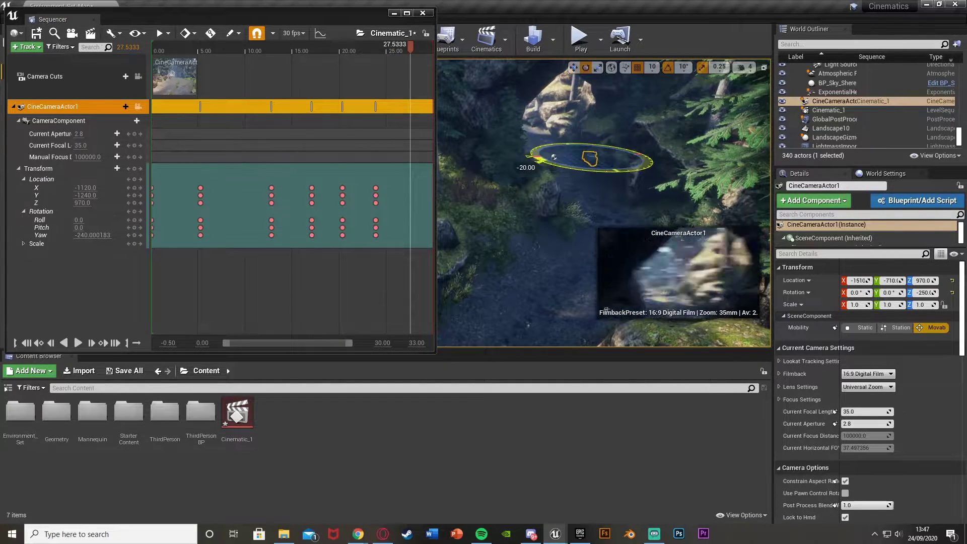
key(w)
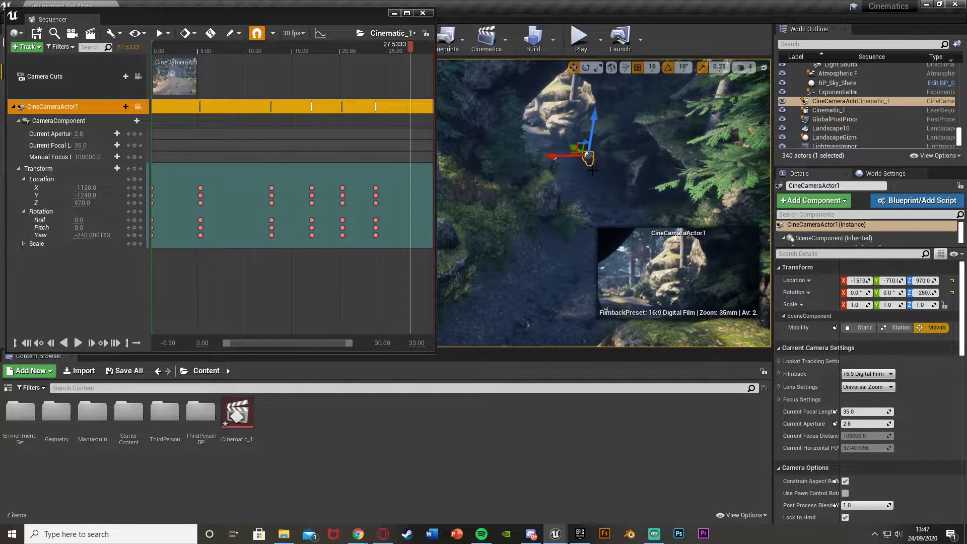
key(s)
Move the camera to X -1740, Y 1210, Z 970 with yaw -290 and keyframe its location and rotation at 29.83 seconds.
drag(411, 47, 432, 46)
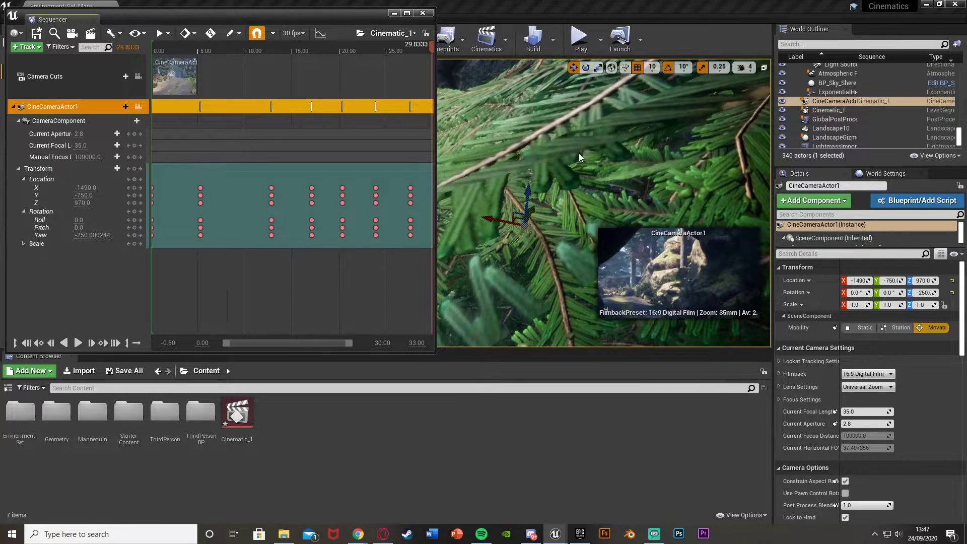
right_drag(579, 153, 539, 153)
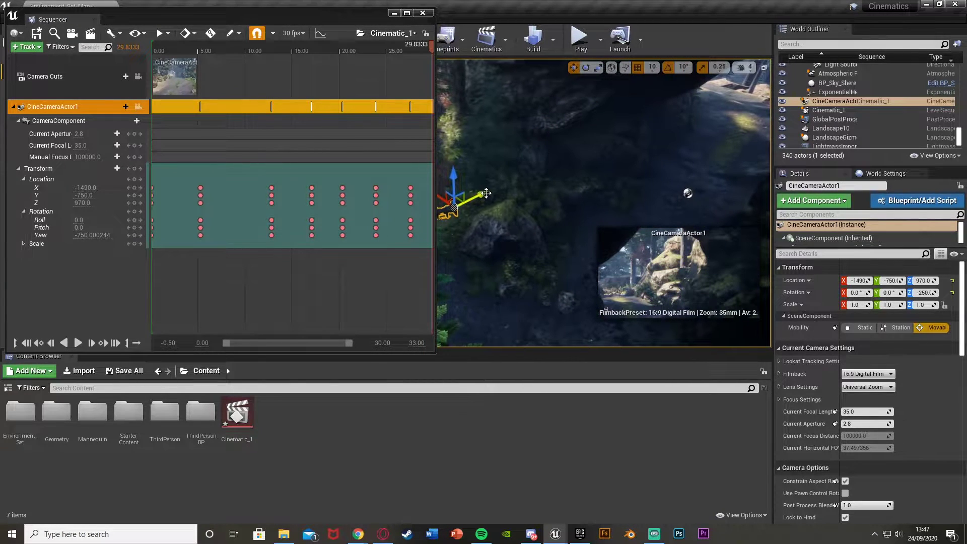
drag(536, 173, 616, 150)
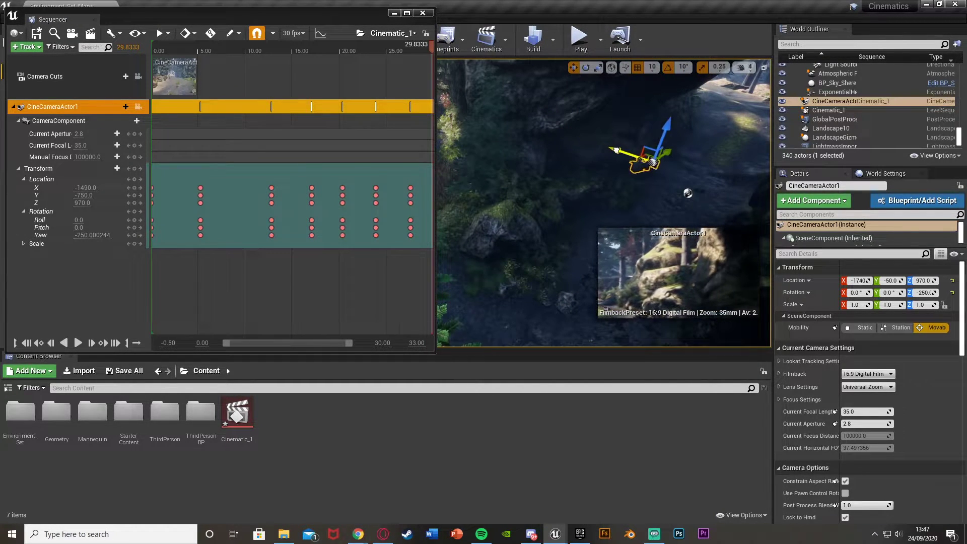
right_drag(675, 133, 602, 146)
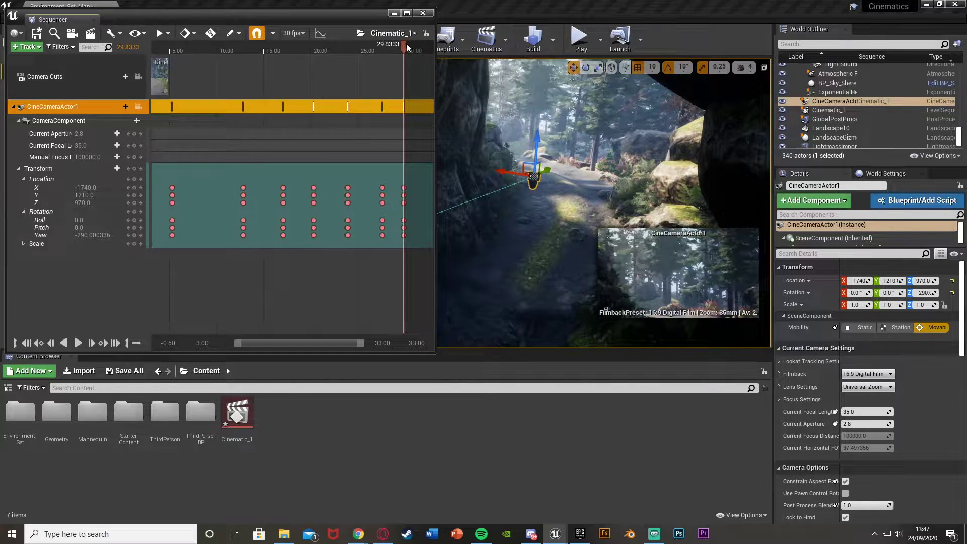
Save the Cinematic_1 level sequence and close the Sequencer.
drag(403, 49, 408, 50)
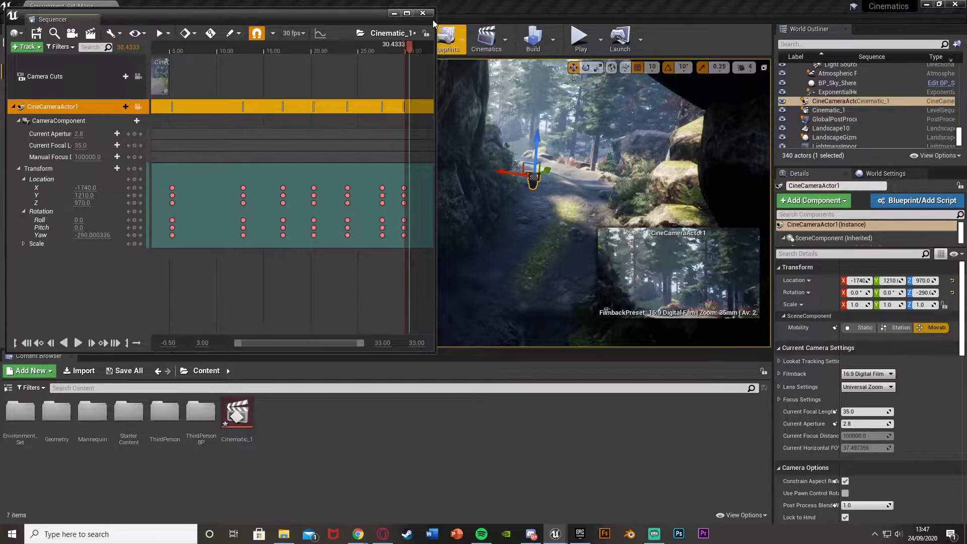
key(space)
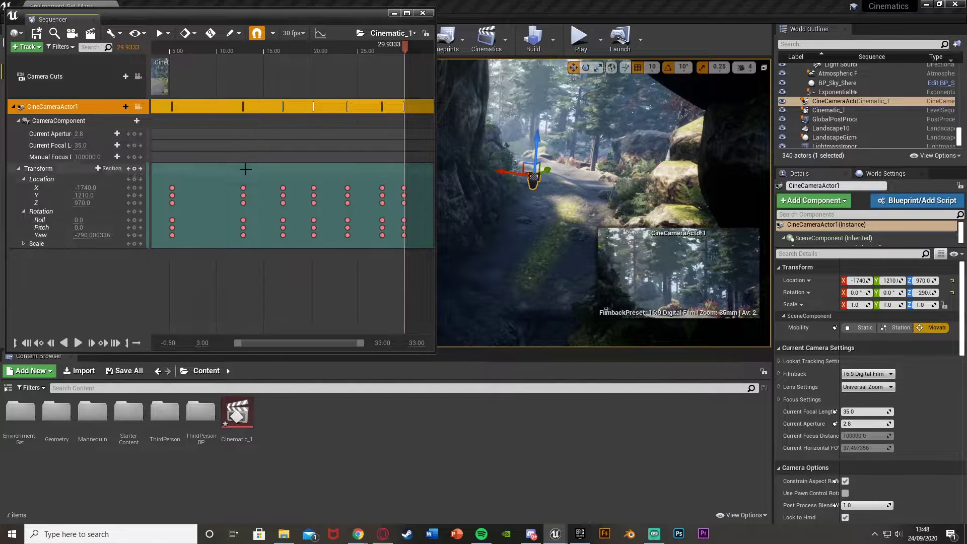
click(37, 33)
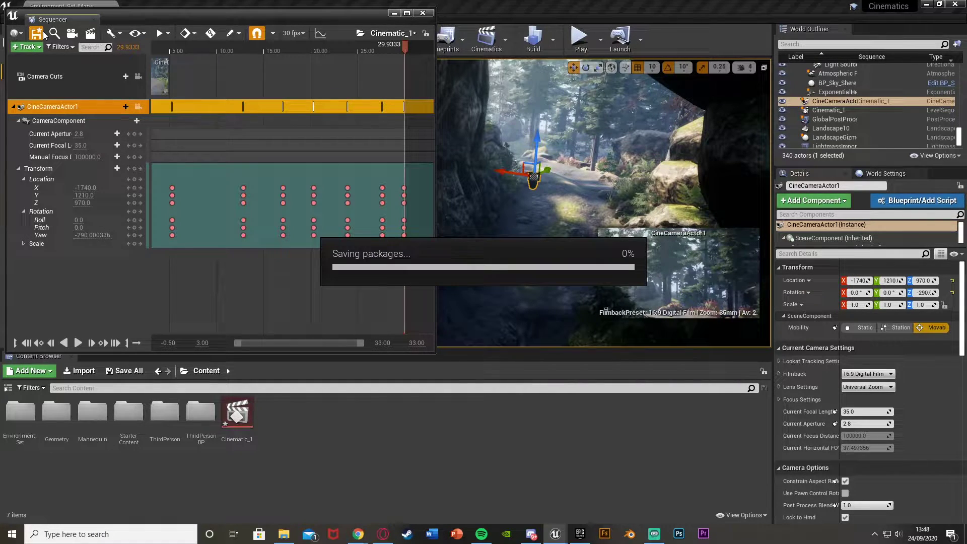
click(423, 13)
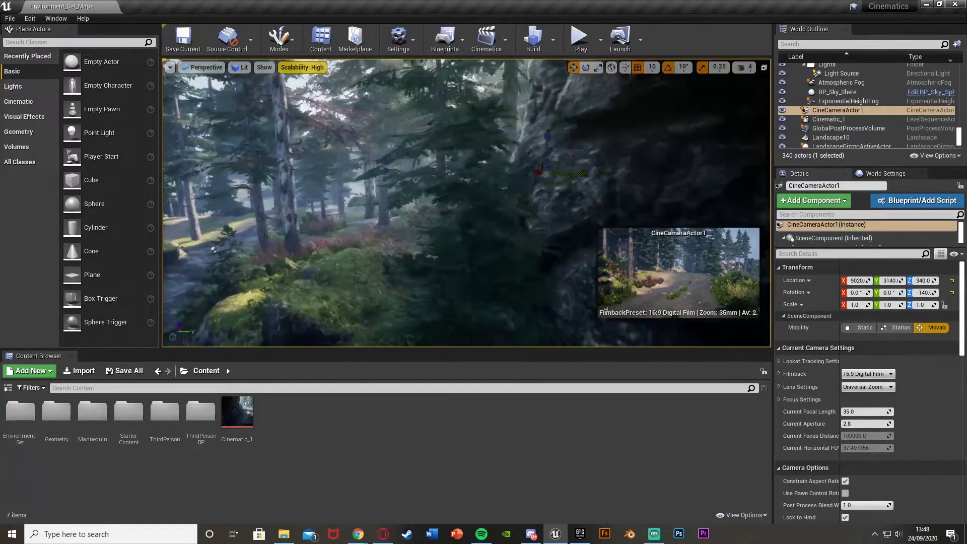
Find the Box Trigger actor and place one on the road beside the cine camera at X 9150, Y 3290, Z 120.
right_drag(467, 204, 358, 199)
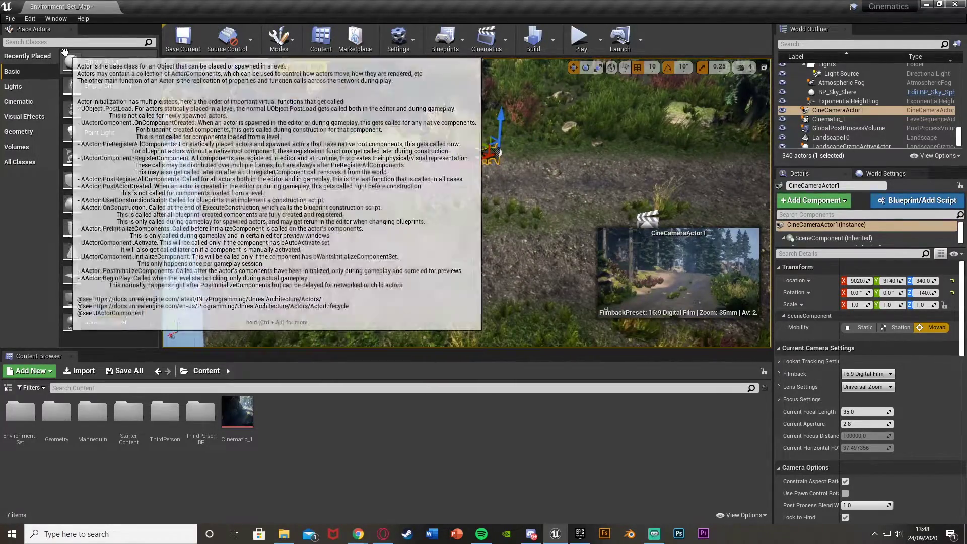
click(66, 43)
text(box)
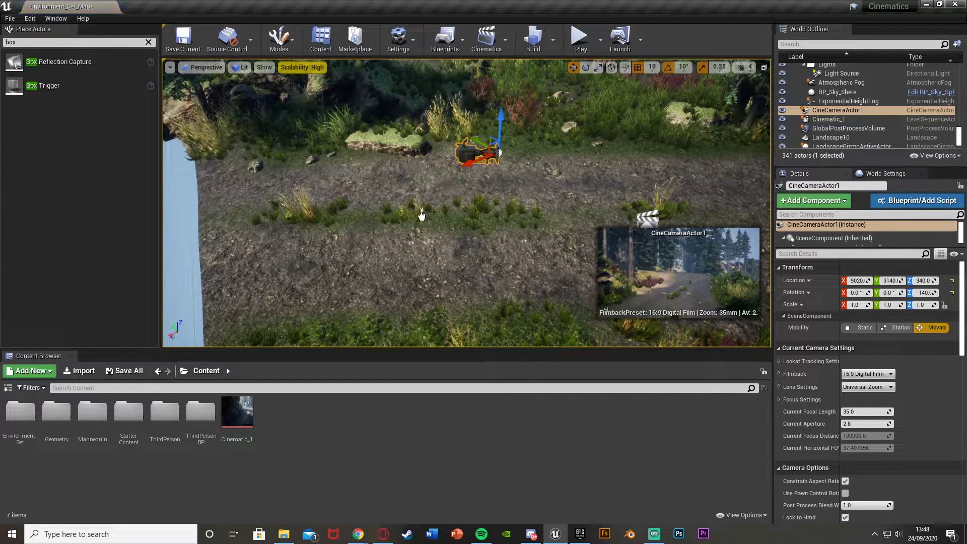
drag(421, 216, 422, 217)
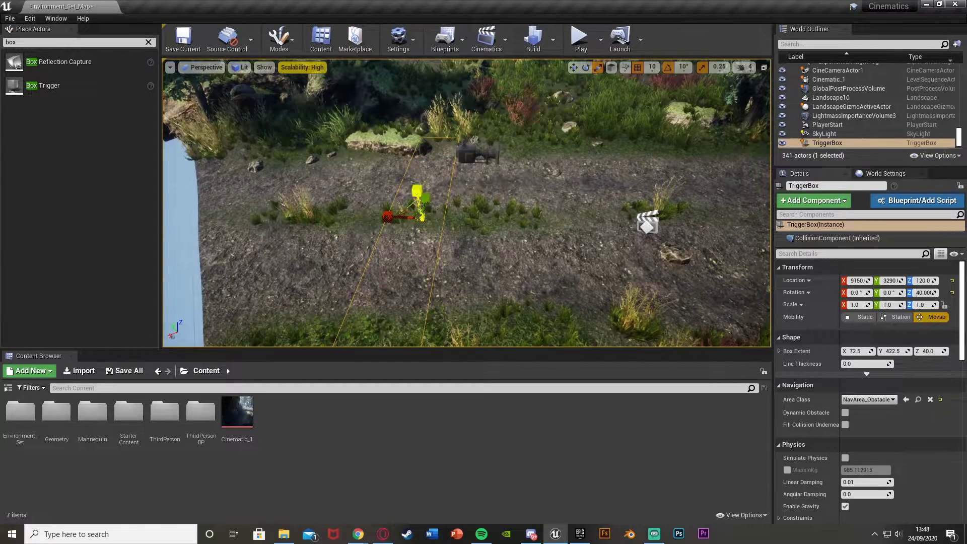
Rotate the trigger box 40° in yaw and size it across the road to a box extent of X 22.5, Y 422.5, Z 402.5.
drag(420, 198, 419, 116)
key(w)
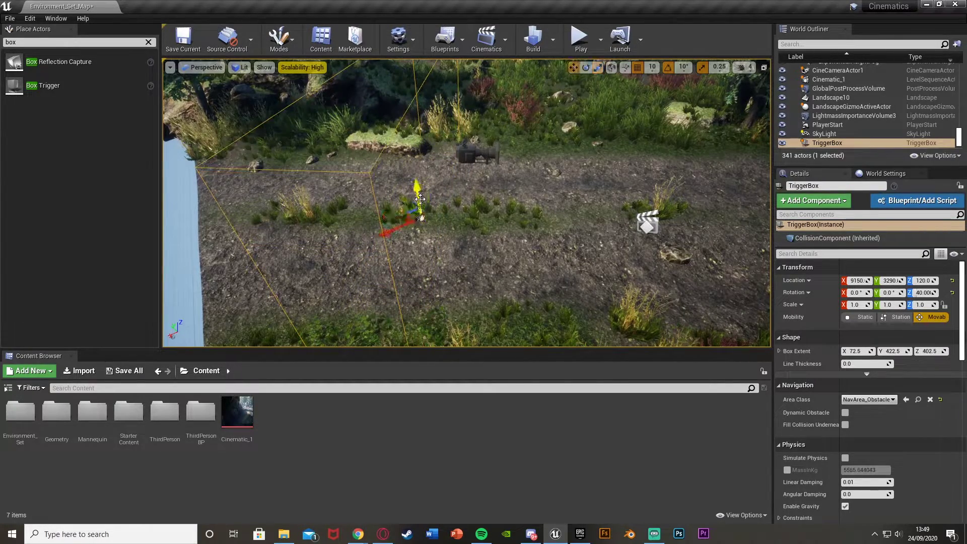
right_drag(420, 199, 479, 216)
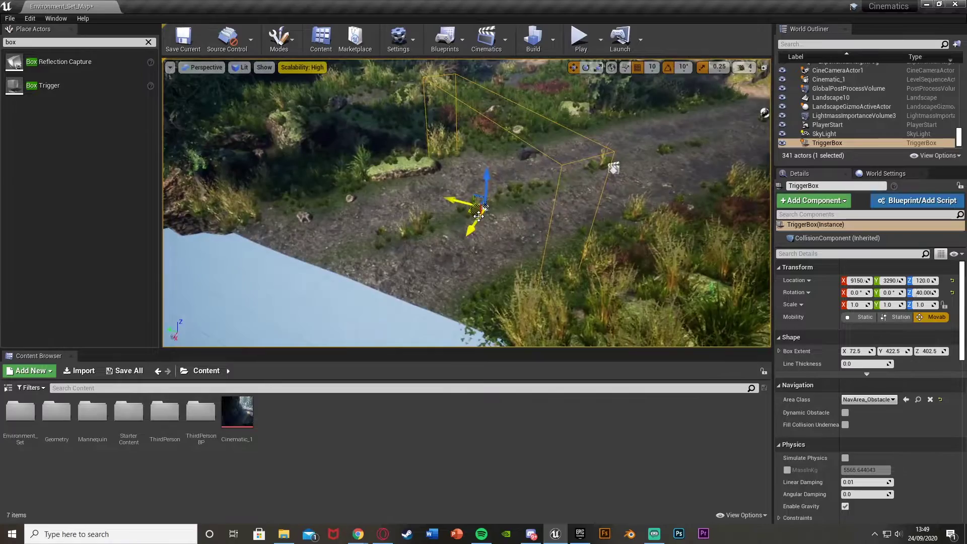
key(space)
key(space)
drag(460, 215, 479, 210)
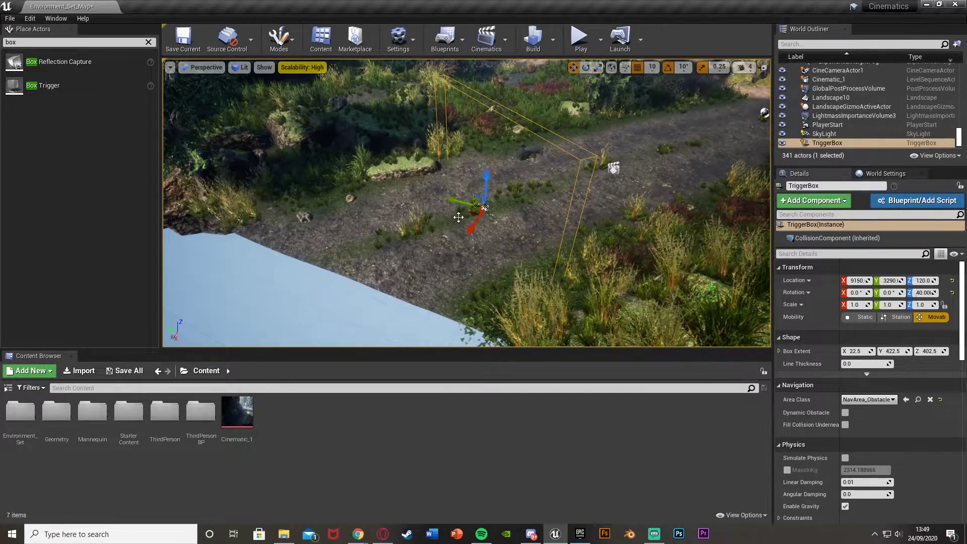
right_drag(458, 217, 549, 176)
key(Escape)
right_drag(459, 217, 519, 221)
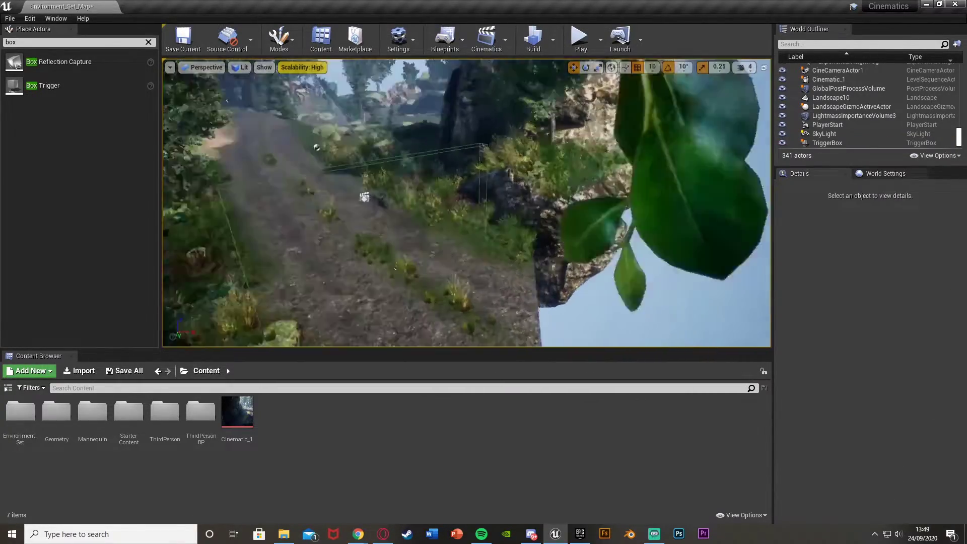
right_drag(413, 187, 430, 233)
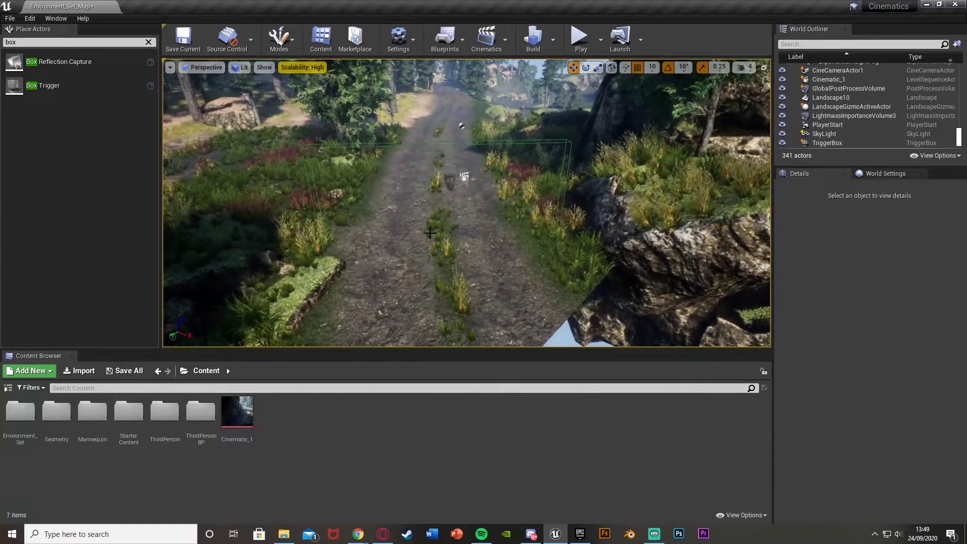
click(149, 42)
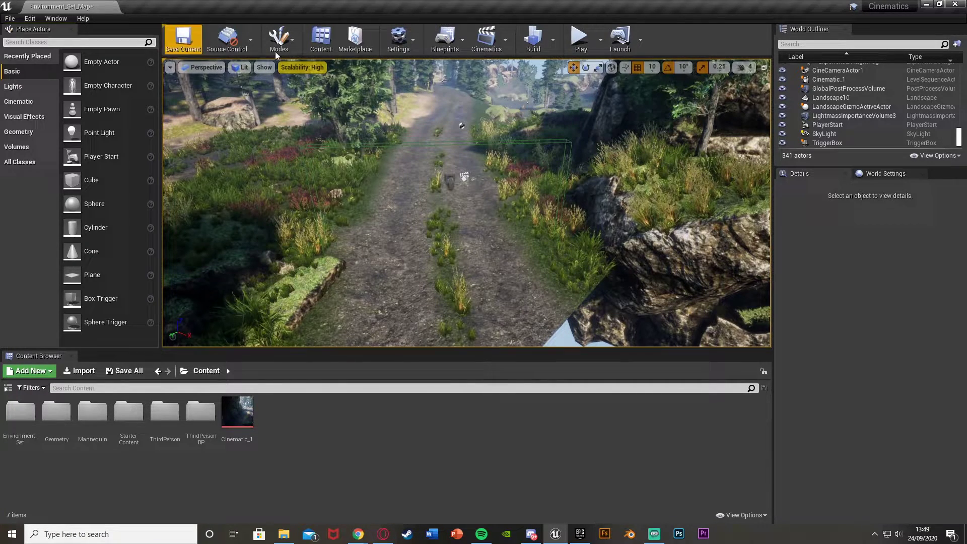
Open the Level Blueprint and add a reference to the level's TriggerBox to its event graph.
click(446, 39)
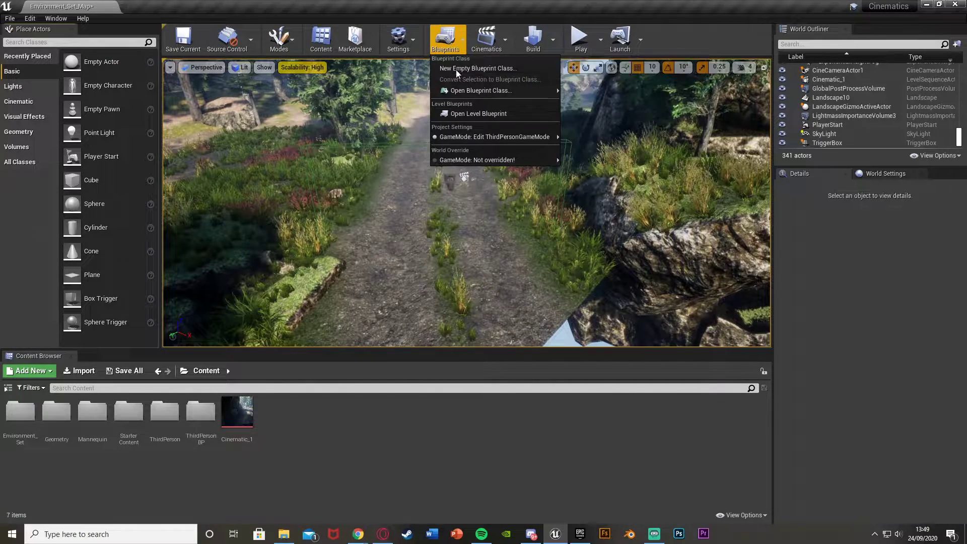
click(461, 113)
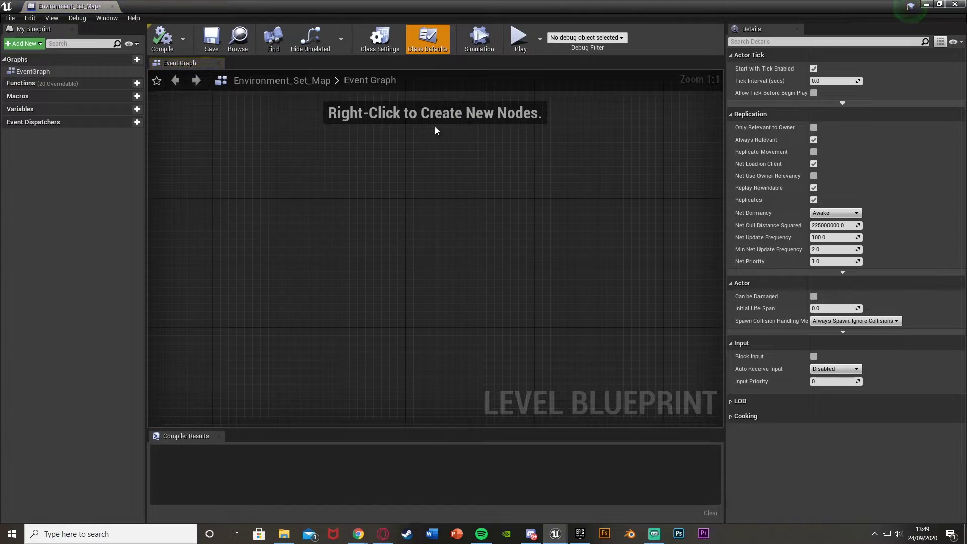
click(939, 4)
click(480, 148)
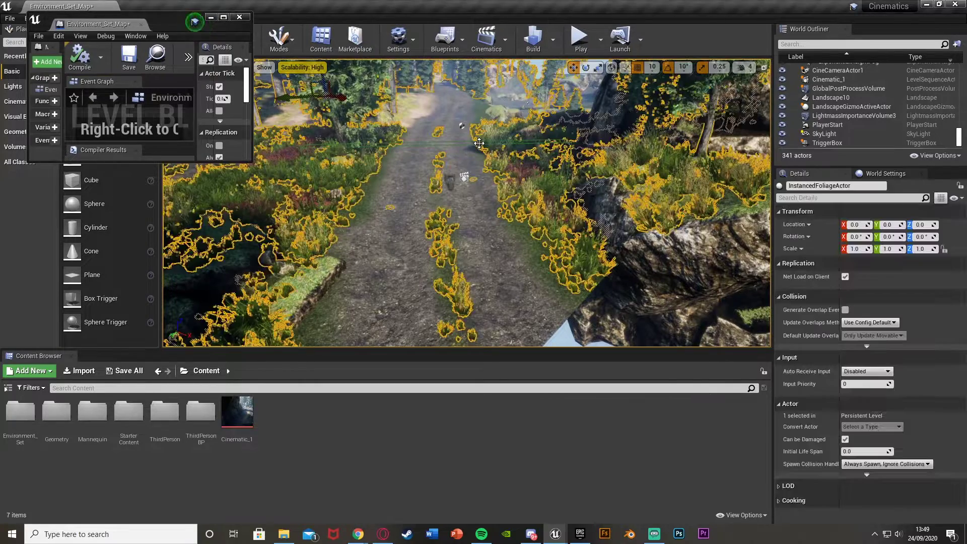
click(846, 144)
drag(846, 145, 90, 121)
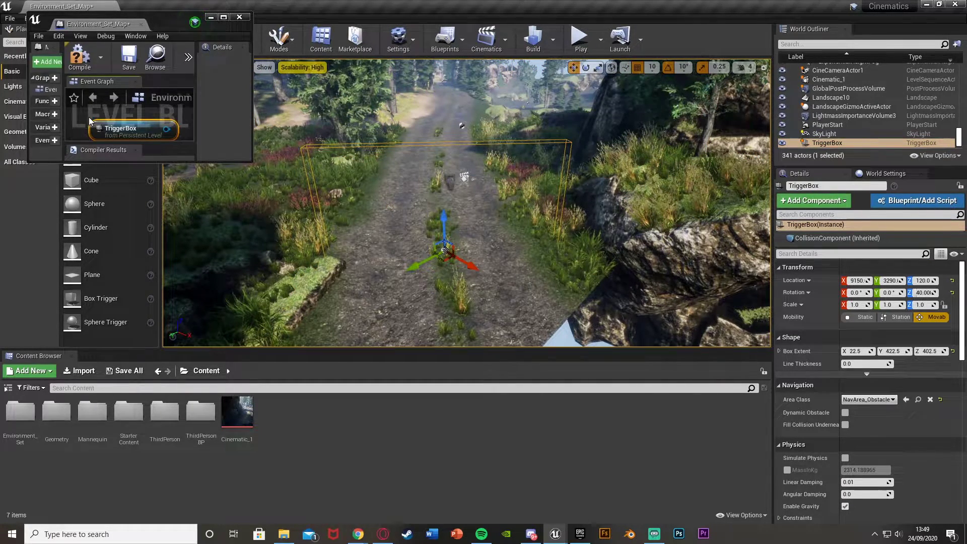
Add a reference to the Cinematic_1 level sequence actor to the event graph.
click(468, 175)
drag(860, 76, 247, 84)
drag(110, 113, 129, 111)
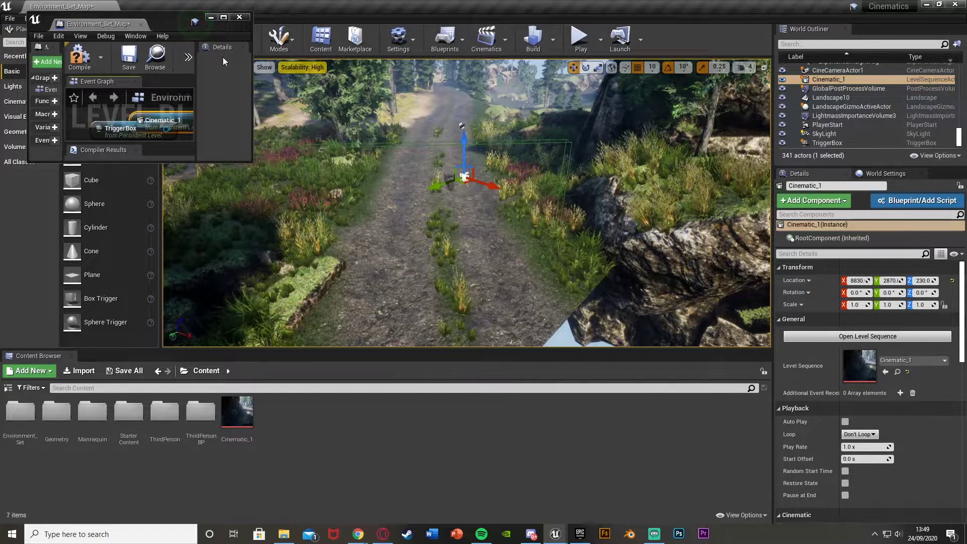
click(223, 17)
drag(208, 117, 197, 216)
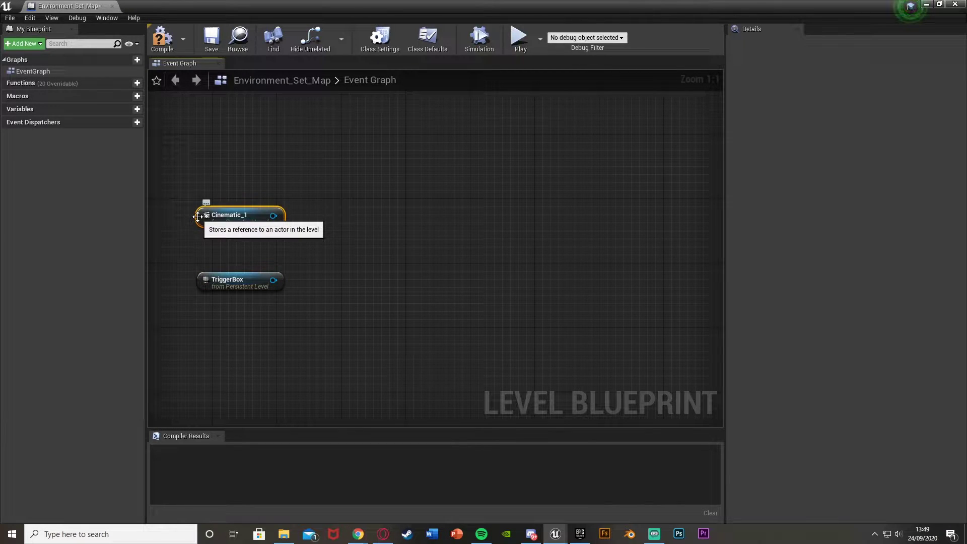
key(ctrl+z)
Delete the TriggerBox reference node and add an On Actor Begin Overlap event for the trigger box, placed below the Cinematic_1 reference.
click(216, 280)
click(940, 5)
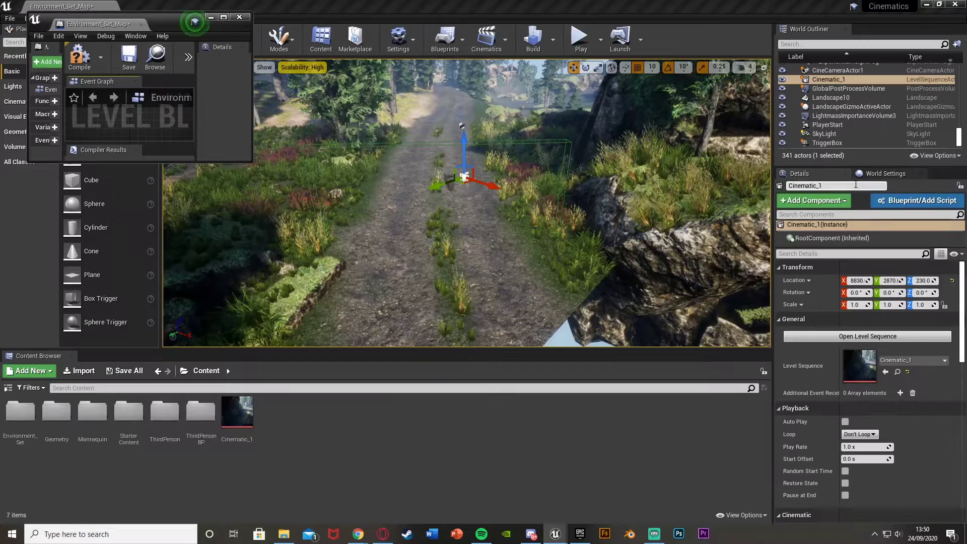
click(497, 143)
key(Escape)
click(312, 163)
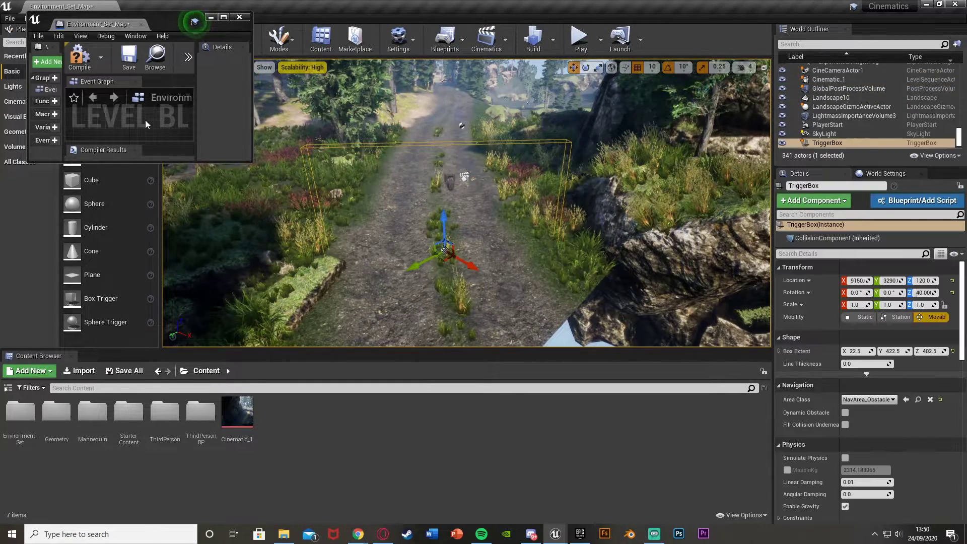
click(223, 18)
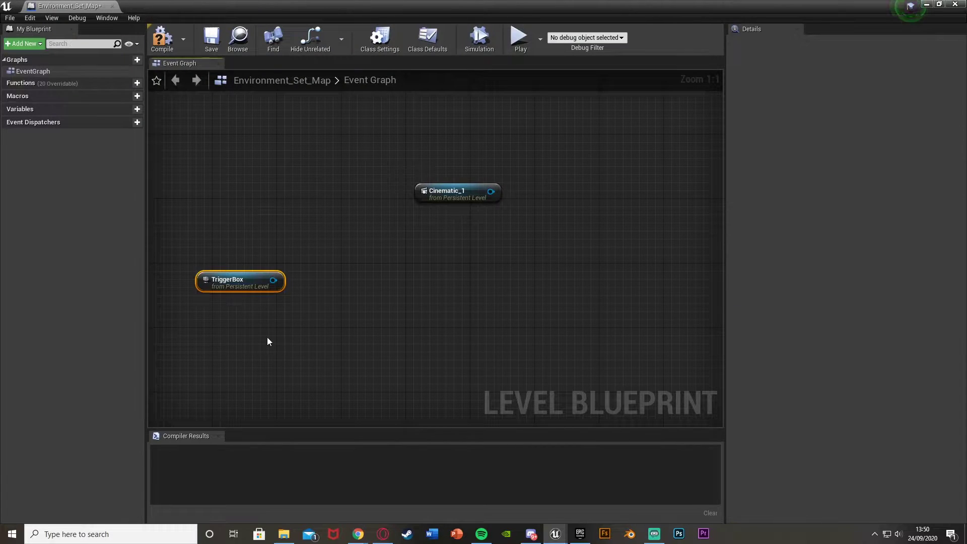
right_click(315, 325)
text(ove)
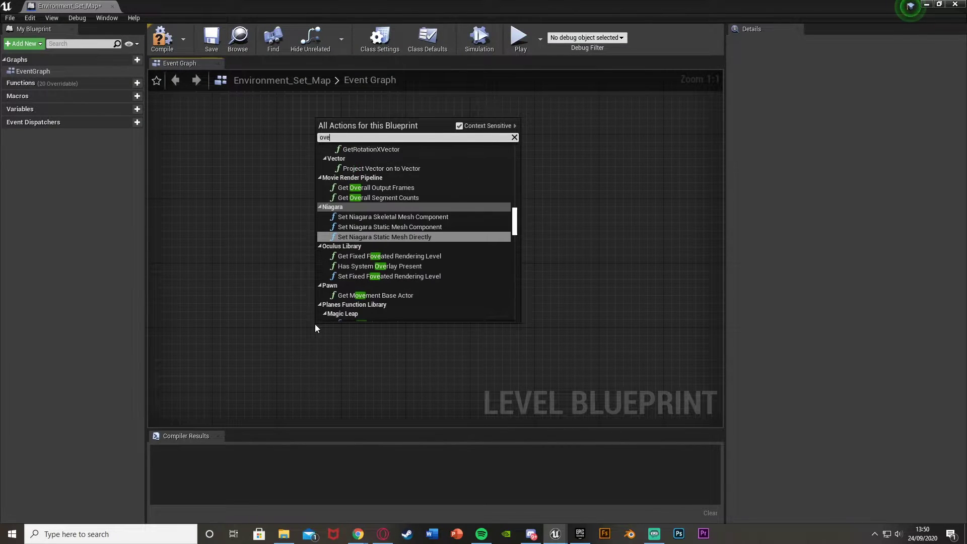
text(rlap)
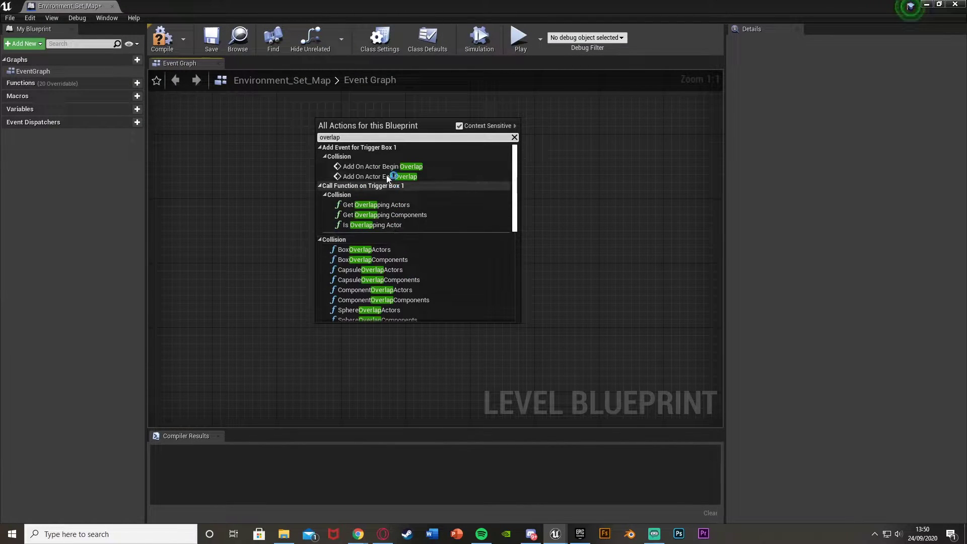
click(386, 166)
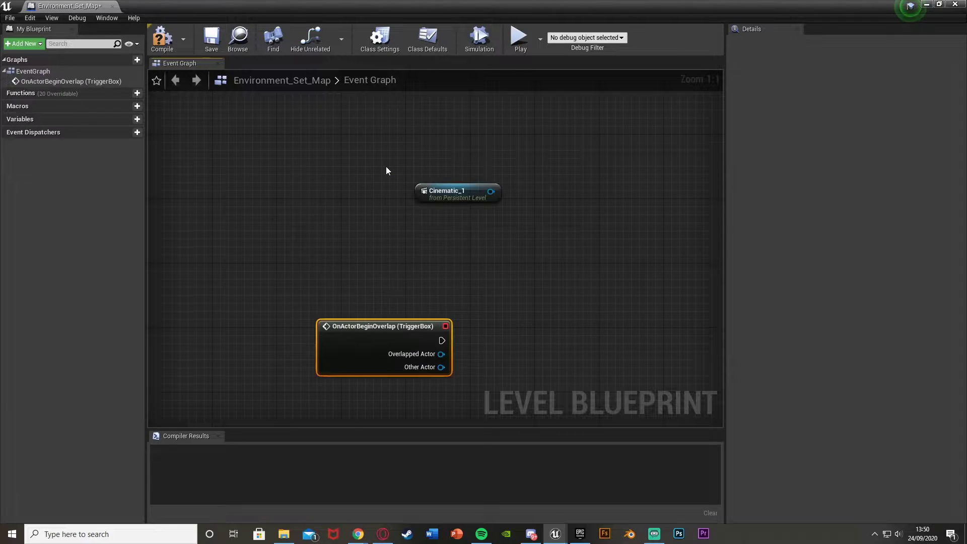
drag(360, 343, 320, 287)
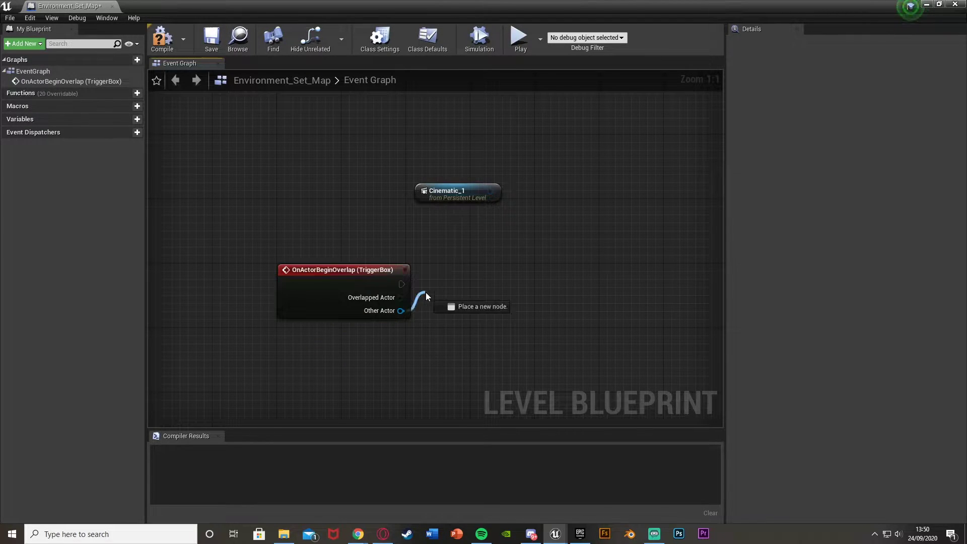
Add a Cast To ThirdPersonCharacter node from the overlap event's Other Actor output and align it beside the event.
drag(426, 296, 426, 296)
text(cast)
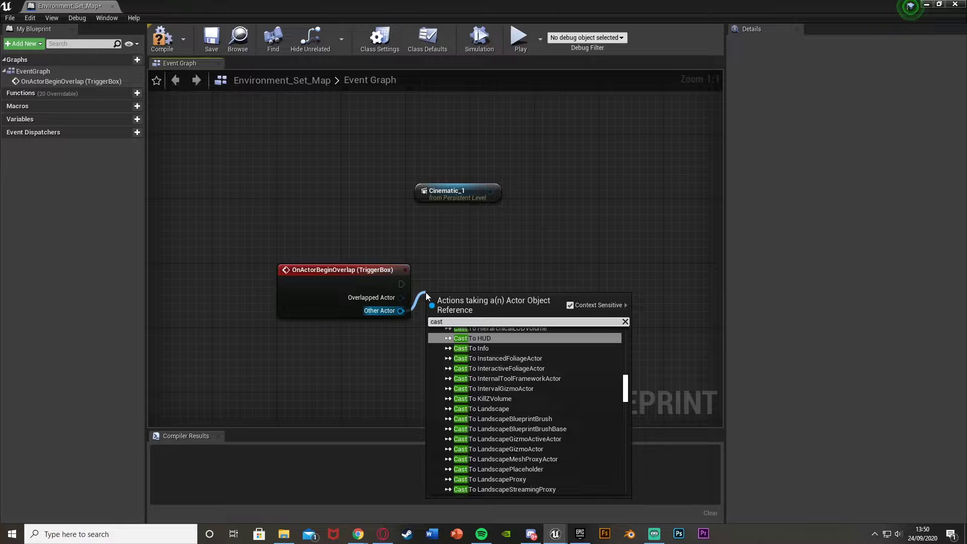
text( to thir)
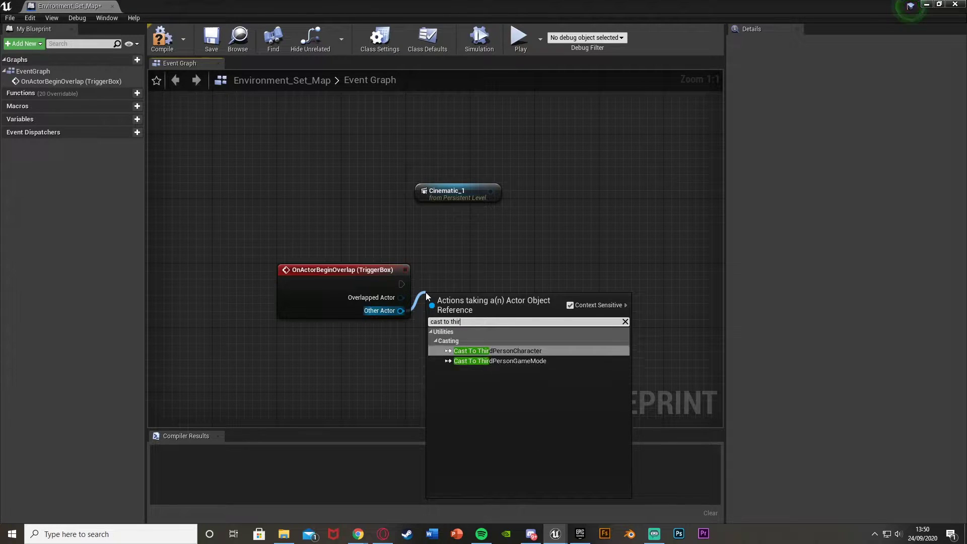
key(Return)
drag(453, 312, 454, 279)
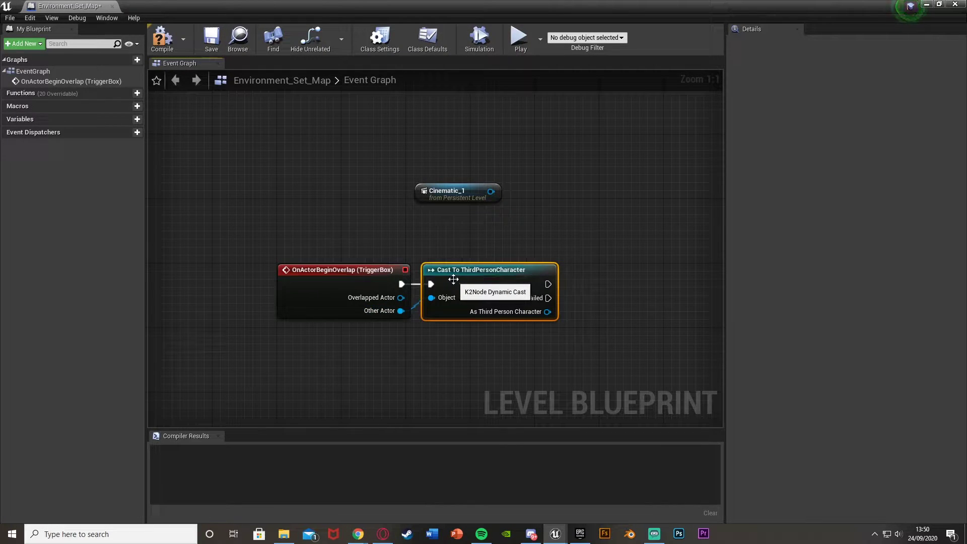
Add a Disable Movement node from the cast's As Third Person Character output and wire its execution directly after the cast.
right_drag(454, 279, 267, 275)
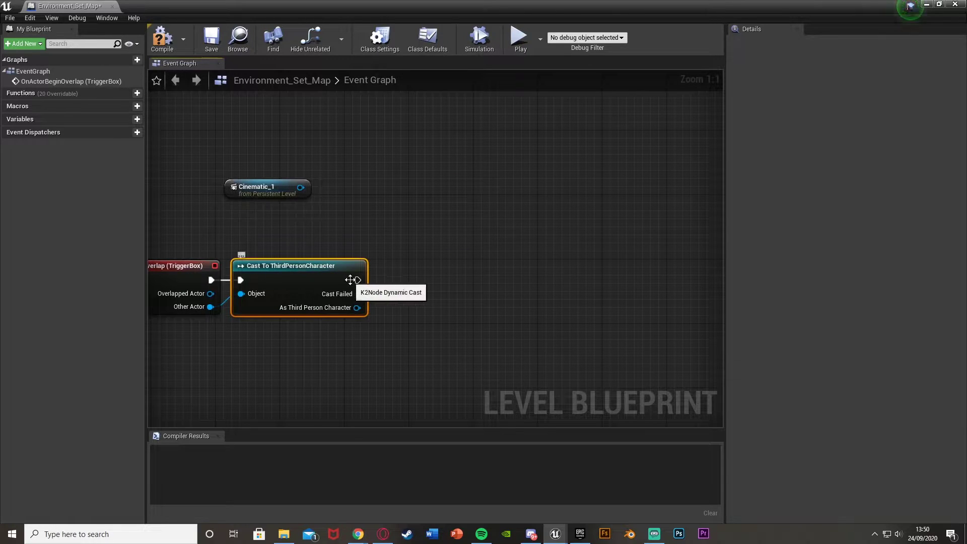
drag(357, 279, 409, 296)
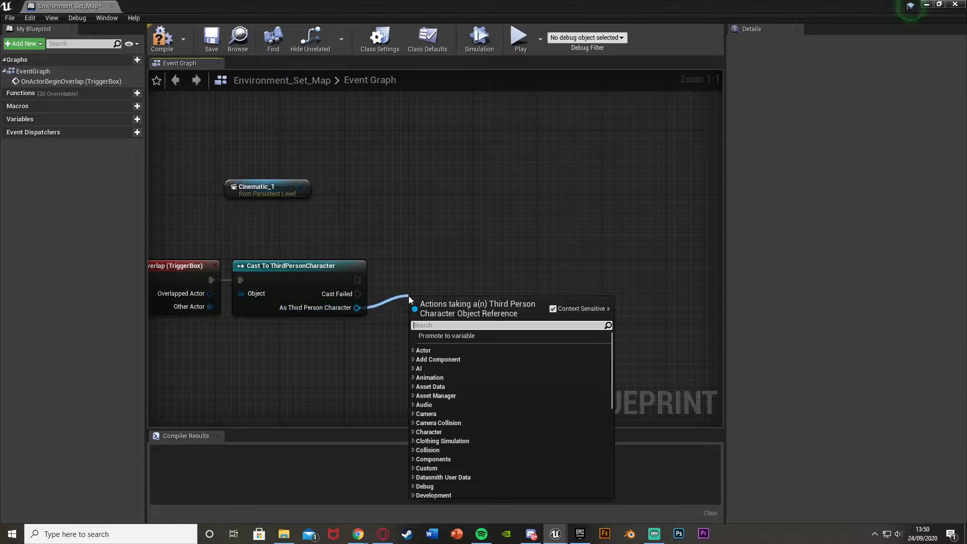
text(disable)
key(Return)
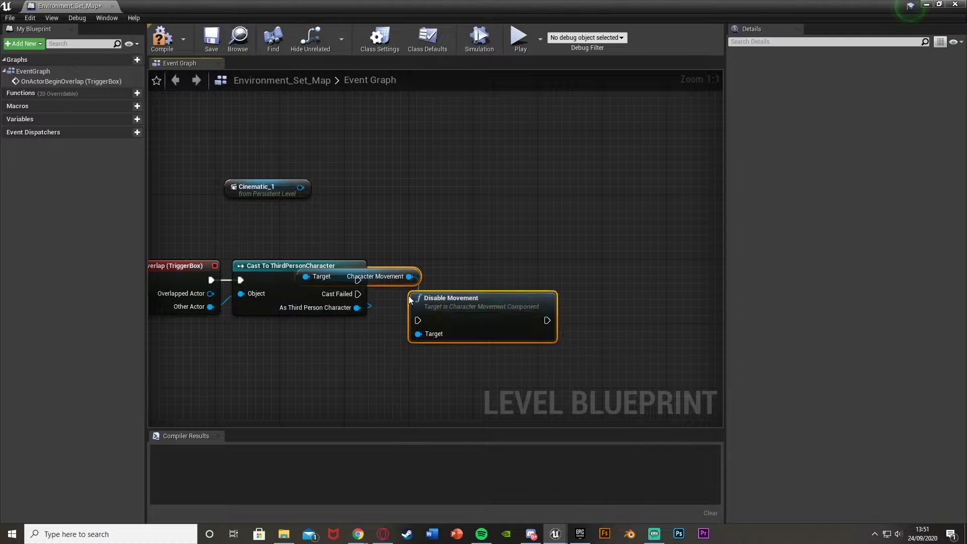
drag(426, 303, 590, 287)
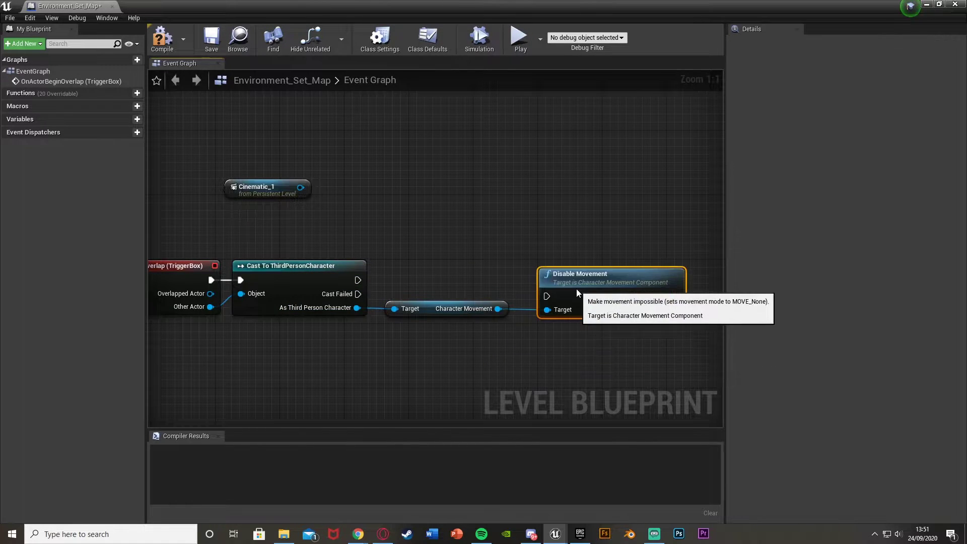
drag(358, 280, 547, 298)
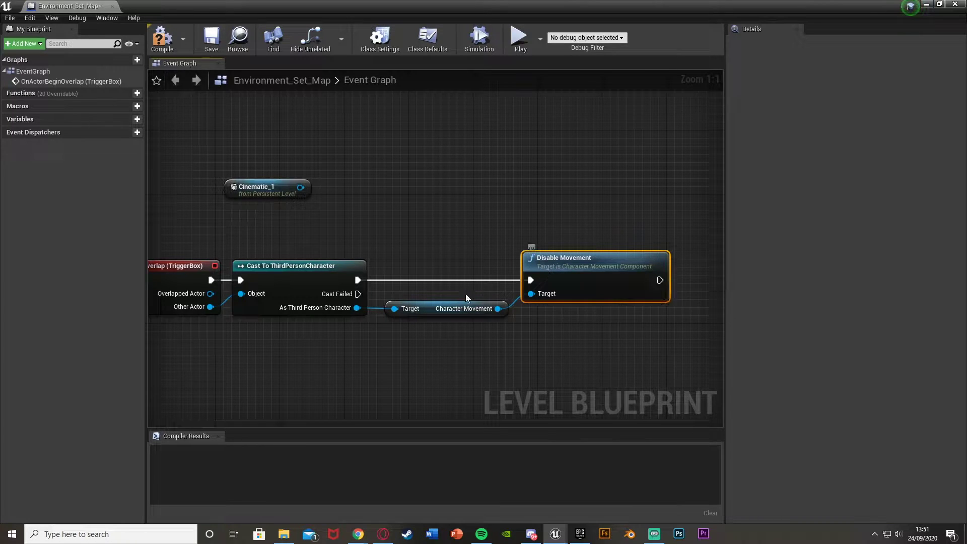
drag(434, 308, 427, 308)
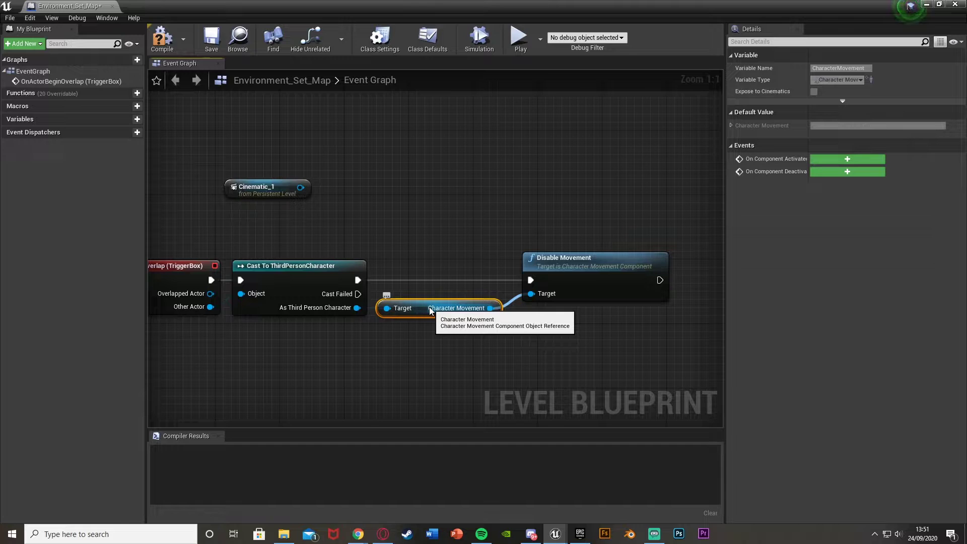
Place the Cinematic_1 reference above the Disable Movement node and add a Get Sequence Player node from its output.
click(255, 176)
right_drag(332, 181, 215, 181)
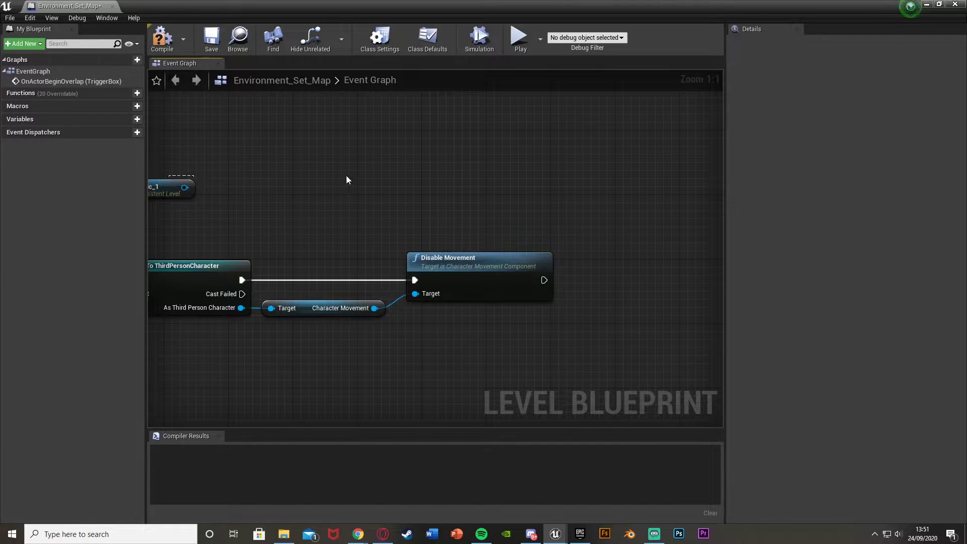
drag(195, 183, 590, 199)
right_drag(558, 187, 381, 183)
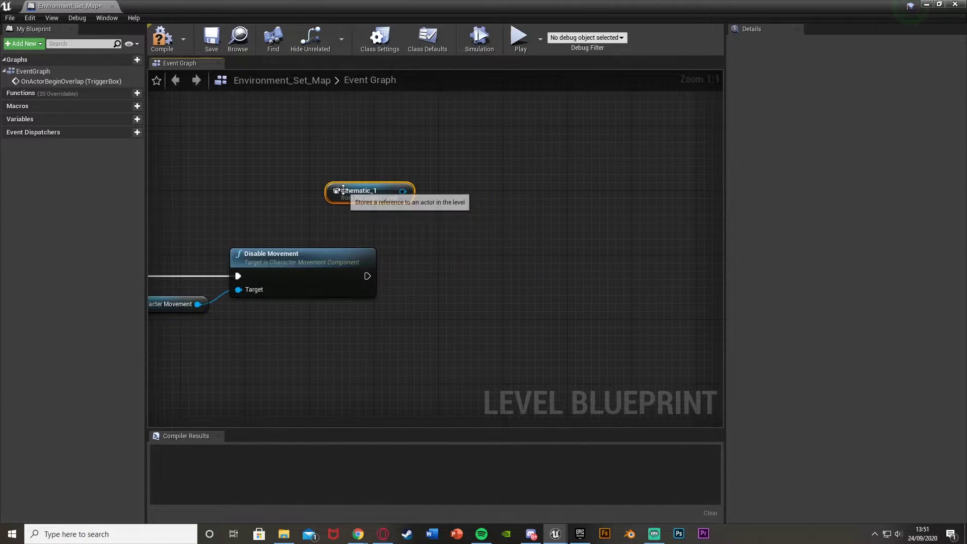
drag(343, 193, 303, 213)
drag(362, 207, 435, 211)
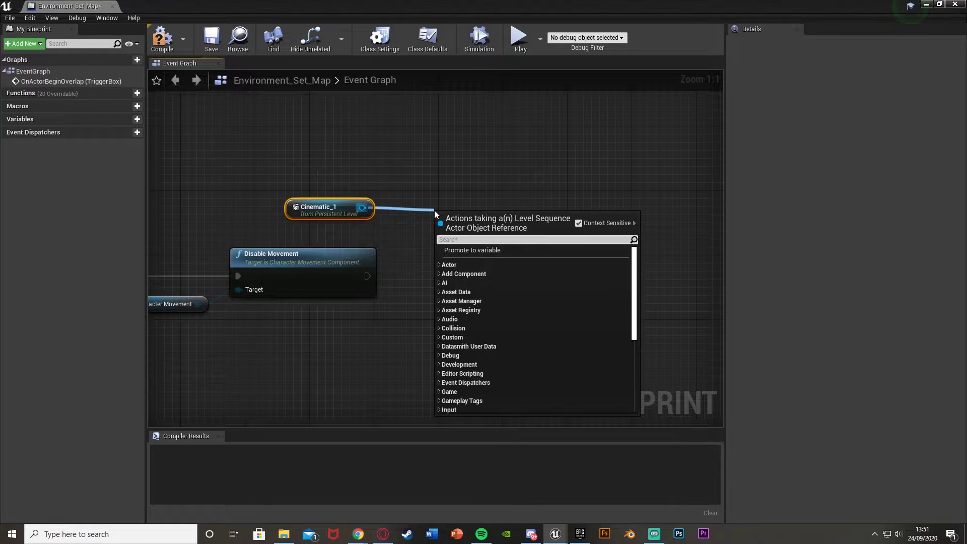
text(get se)
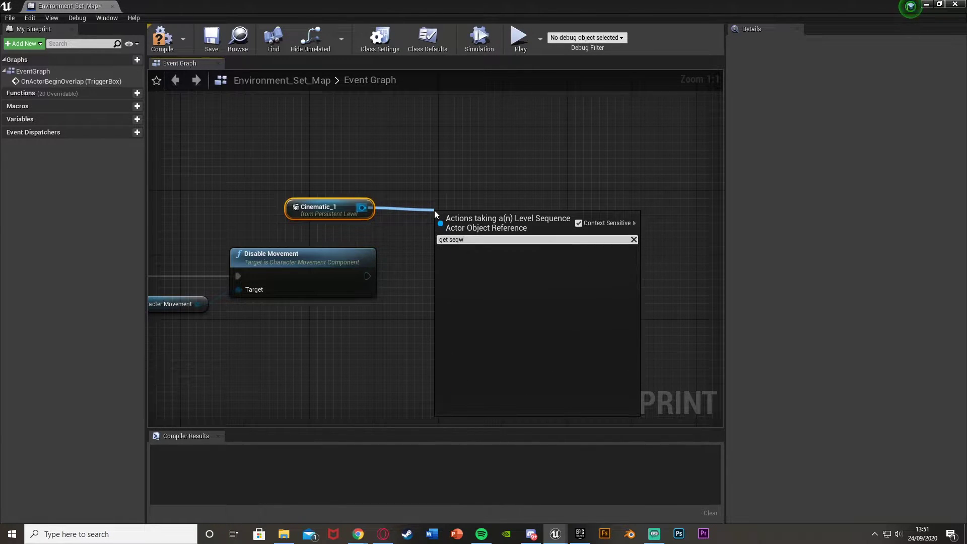
text(que)
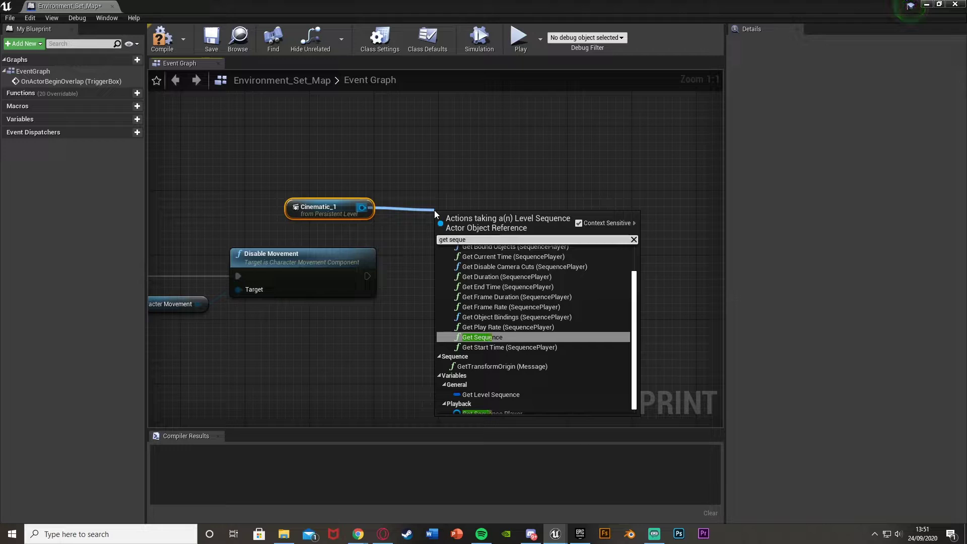
scroll(534, 363, down, 1)
click(508, 411)
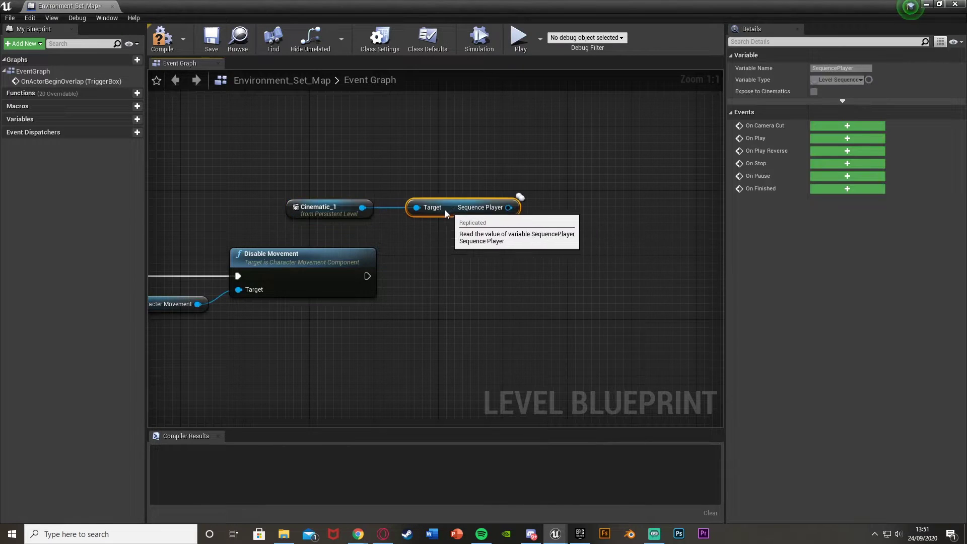
Add a Play node from the Sequence Player output and connect it after Disable Movement.
drag(491, 207, 581, 216)
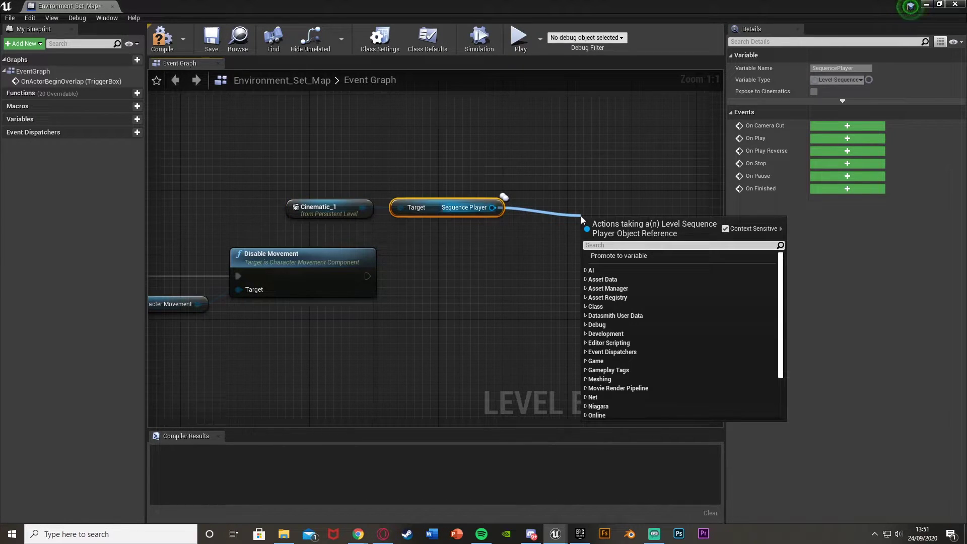
text(play)
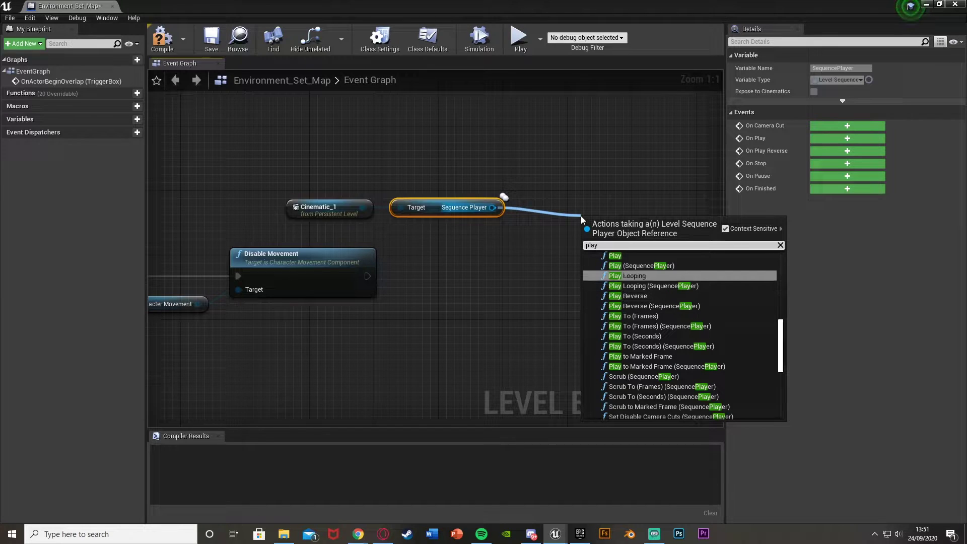
key(Return)
drag(590, 245, 486, 260)
drag(548, 256, 475, 273)
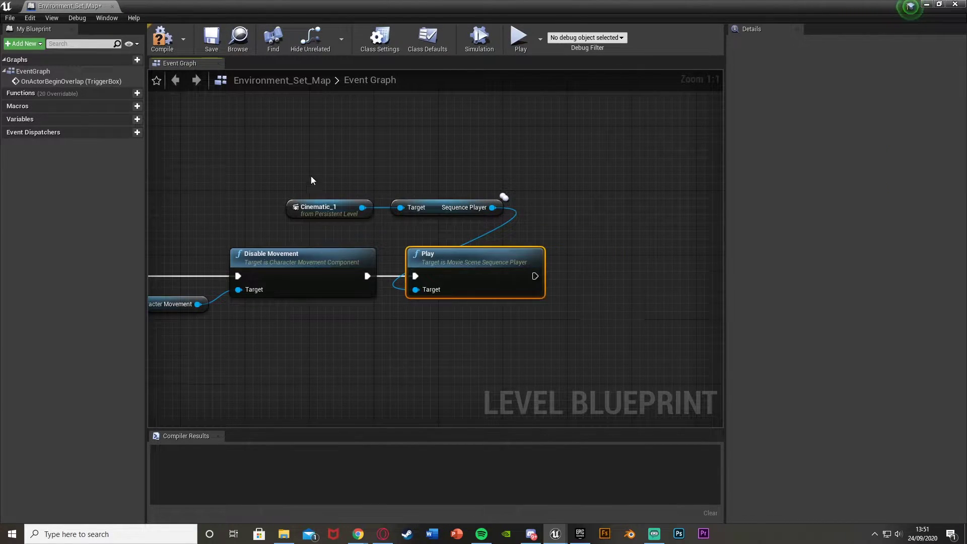
Move the Cinematic_1 and Sequence Player nodes together beneath the Play node.
drag(314, 166, 414, 174)
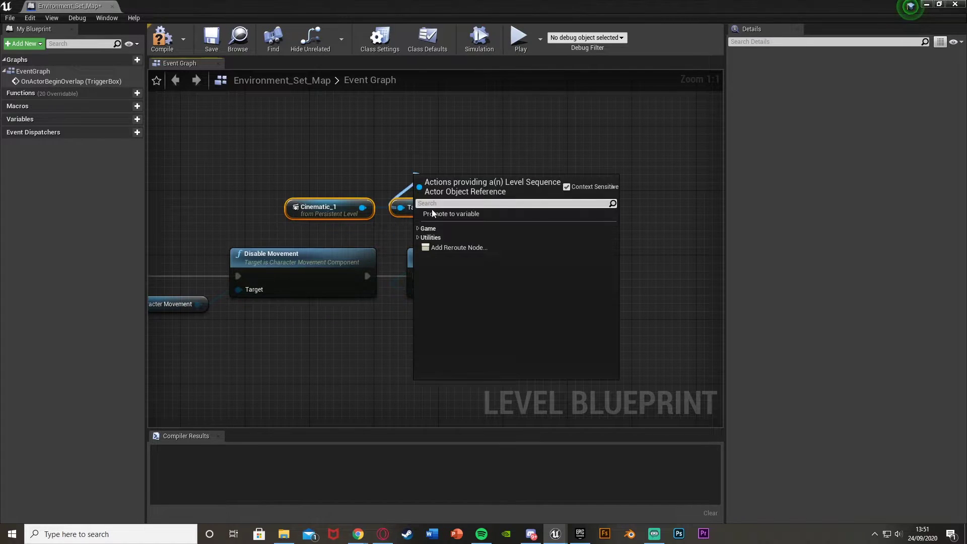
click(395, 207)
drag(301, 161, 440, 220)
drag(437, 212, 471, 325)
click(510, 304)
Add a Delay node after Play, align it beside that node and set its duration to 30.0.
right_drag(514, 288, 376, 283)
drag(397, 274, 461, 273)
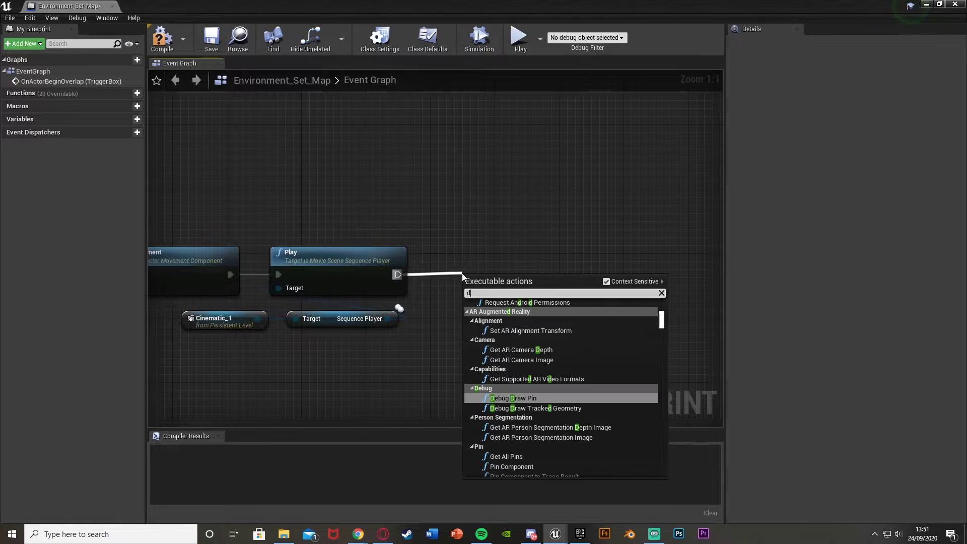
text(dela)
key(Return)
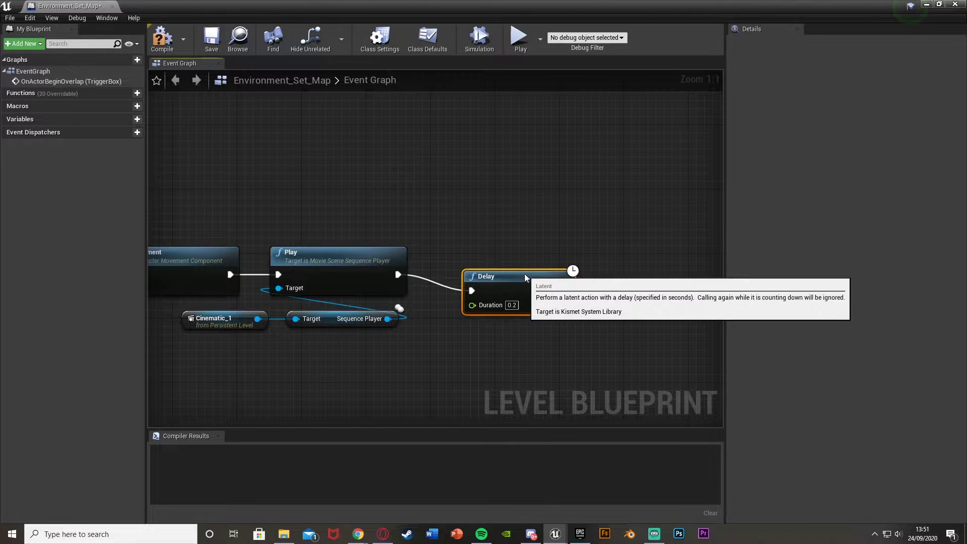
drag(525, 273, 491, 259)
click(480, 288)
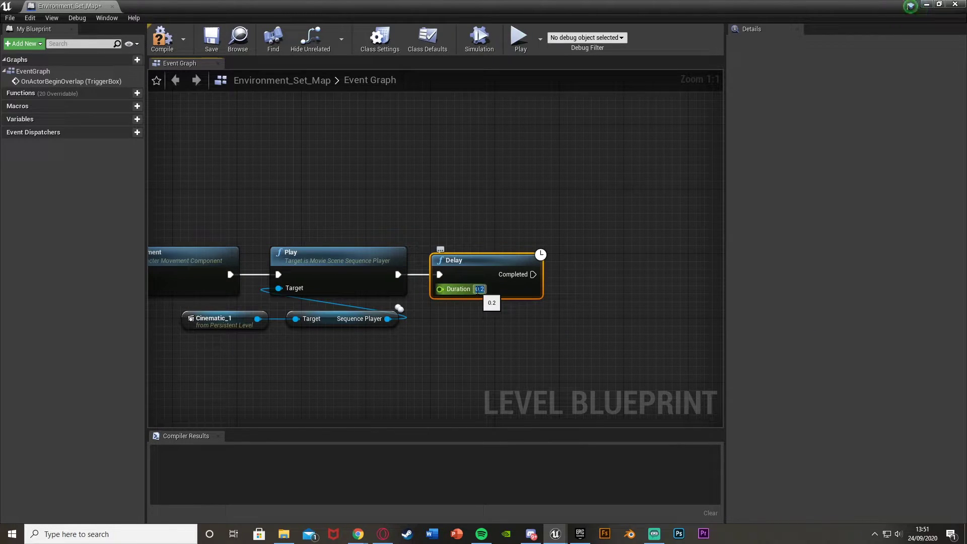
click(505, 308)
right_drag(505, 309, 464, 306)
right_drag(508, 279, 497, 277)
right_drag(444, 346, 347, 332)
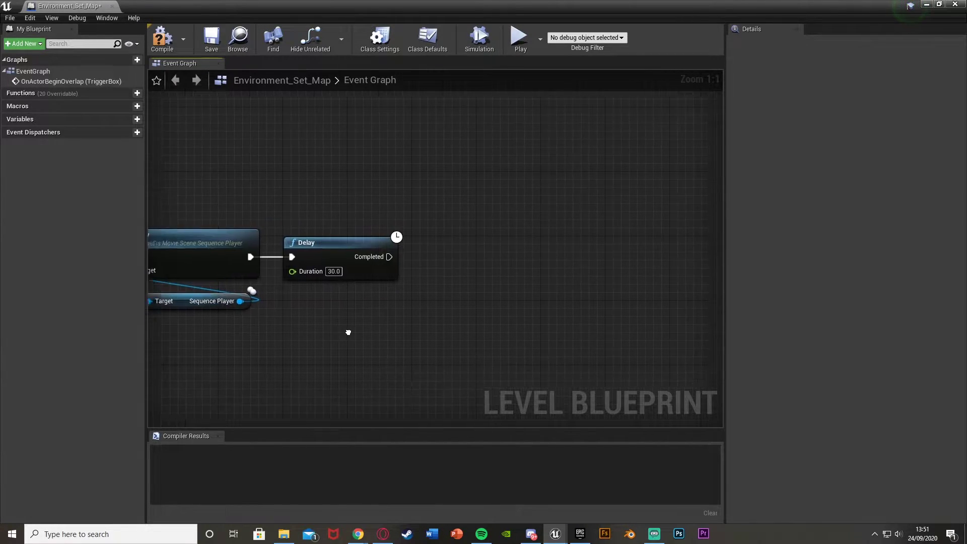
Add a Set Movement Mode node from the Character Movement output and connect it to the Delay's Completed output.
scroll(347, 333, down, 4)
right_drag(272, 337, 481, 297)
scroll(441, 299, up, 2)
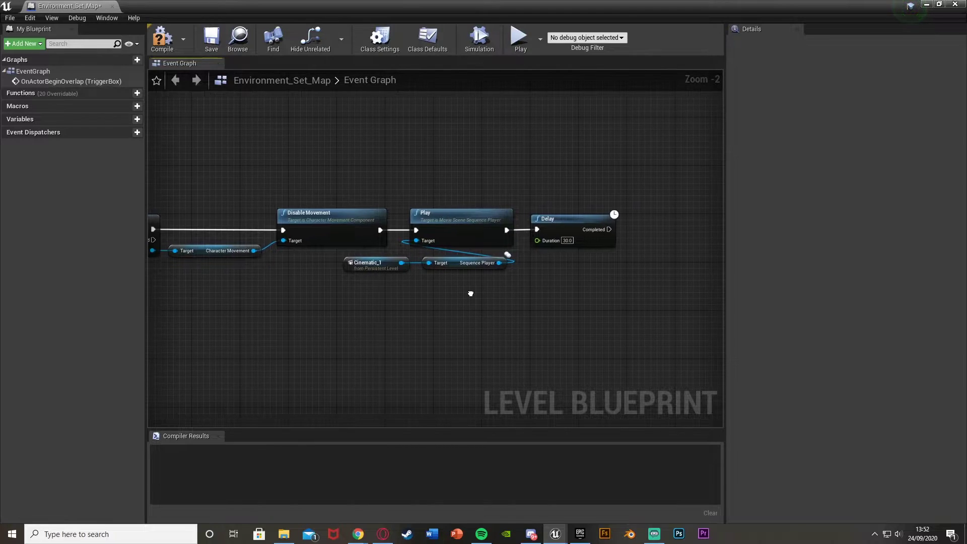
drag(257, 250, 671, 250)
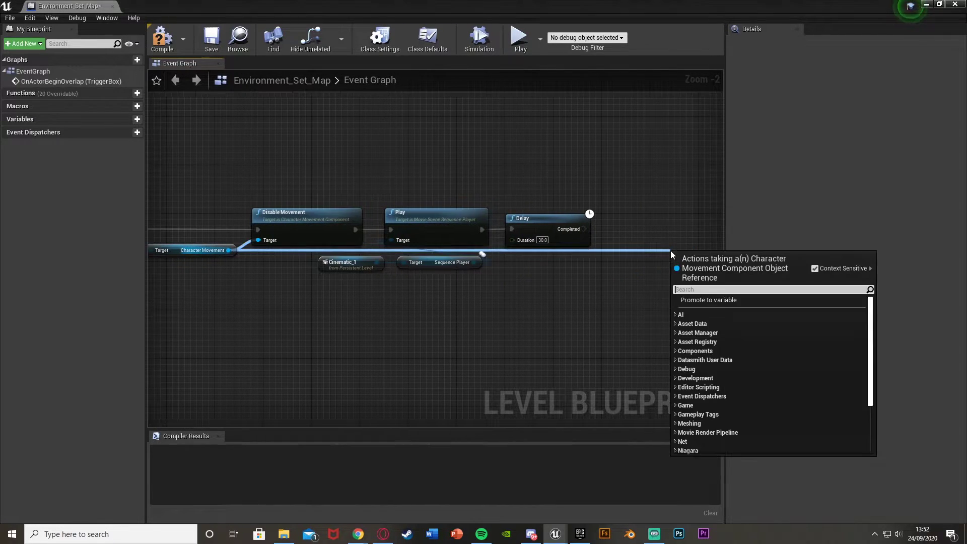
text(set mo)
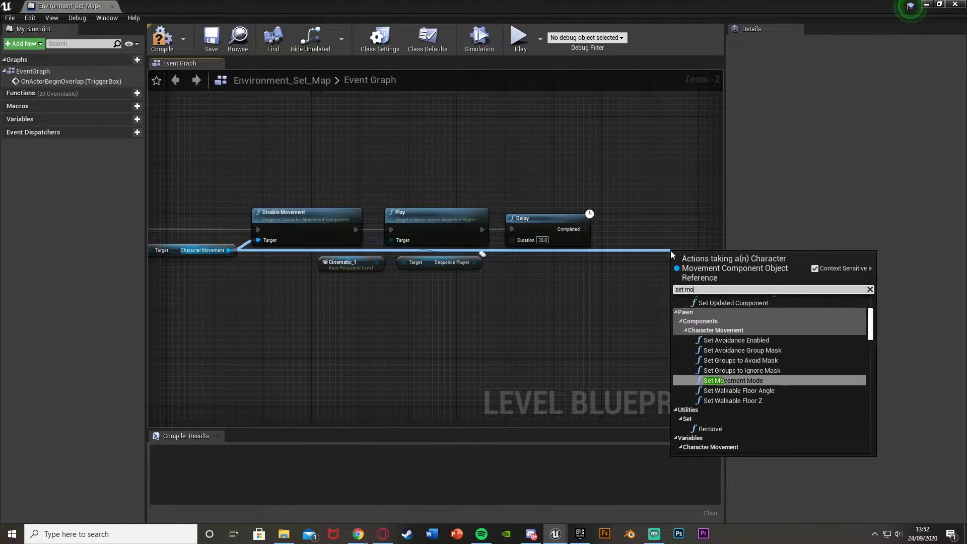
text(vement)
key(Return)
right_drag(651, 252, 367, 290)
scroll(367, 291, up, 2)
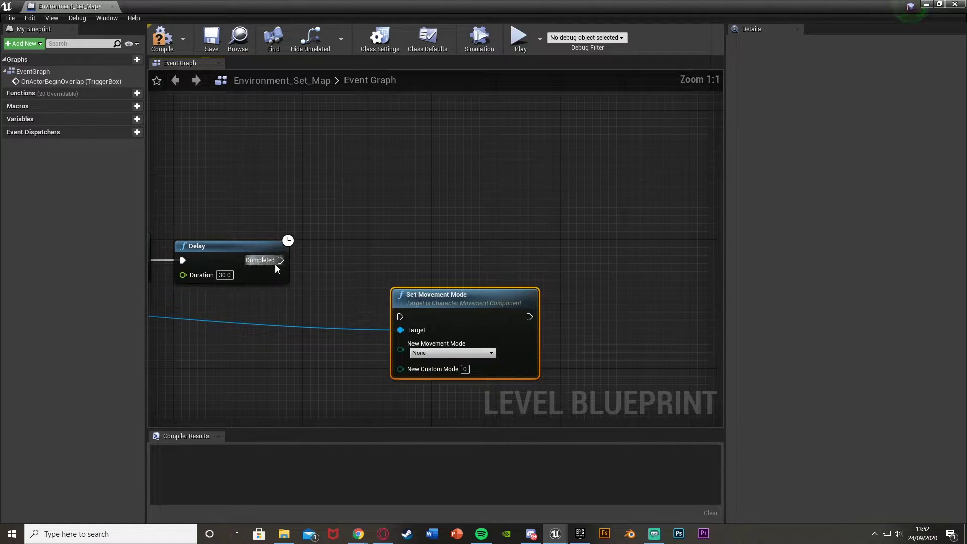
drag(280, 260, 372, 261)
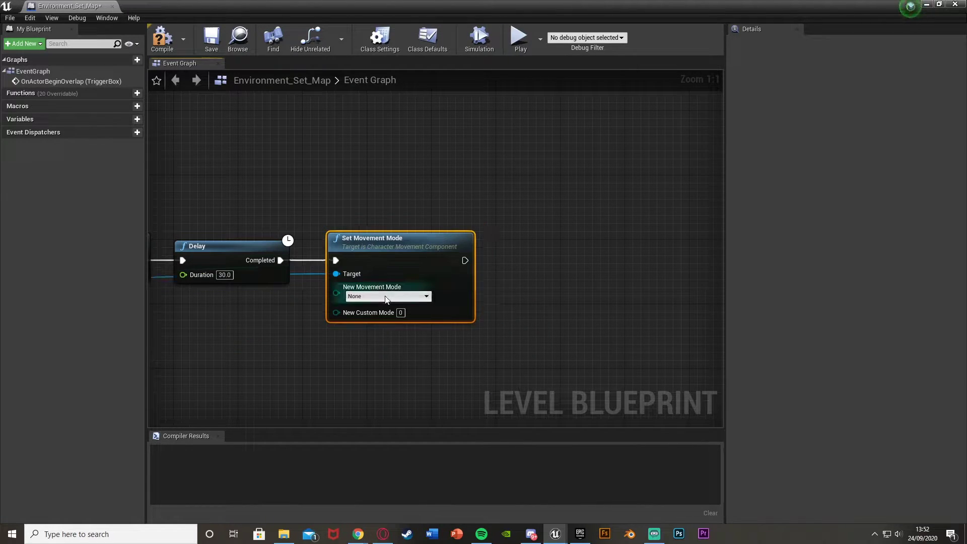
Set New Movement Mode to Walking on the Set Movement Mode node and return to the level editor.
click(387, 297)
click(370, 312)
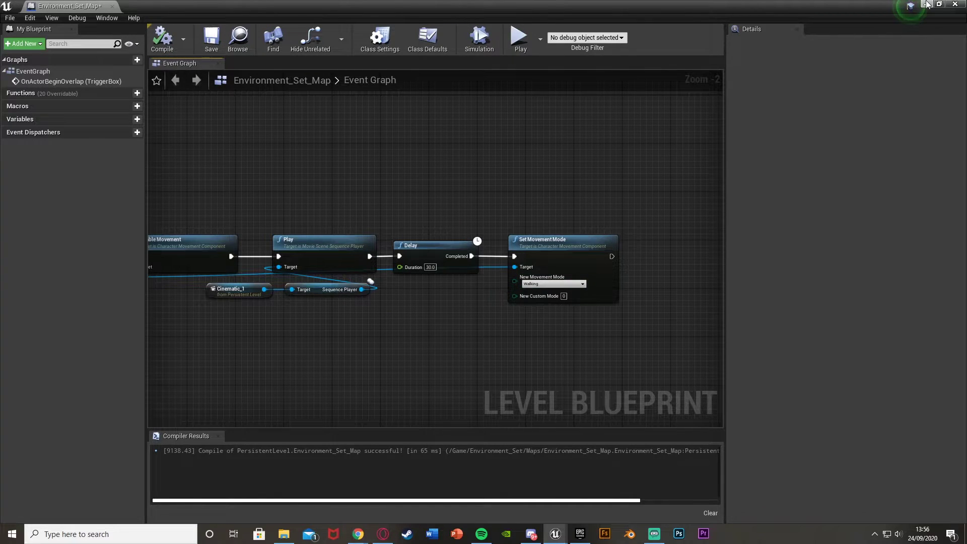
click(926, 4)
Select the cine camera in the level and examine its filmback, lens and focus settings and its camera options.
click(431, 203)
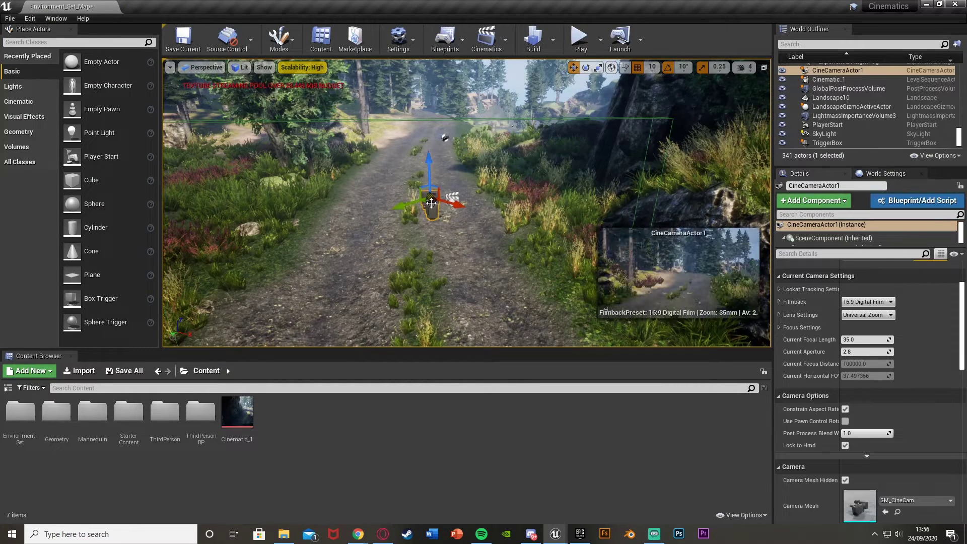
click(888, 302)
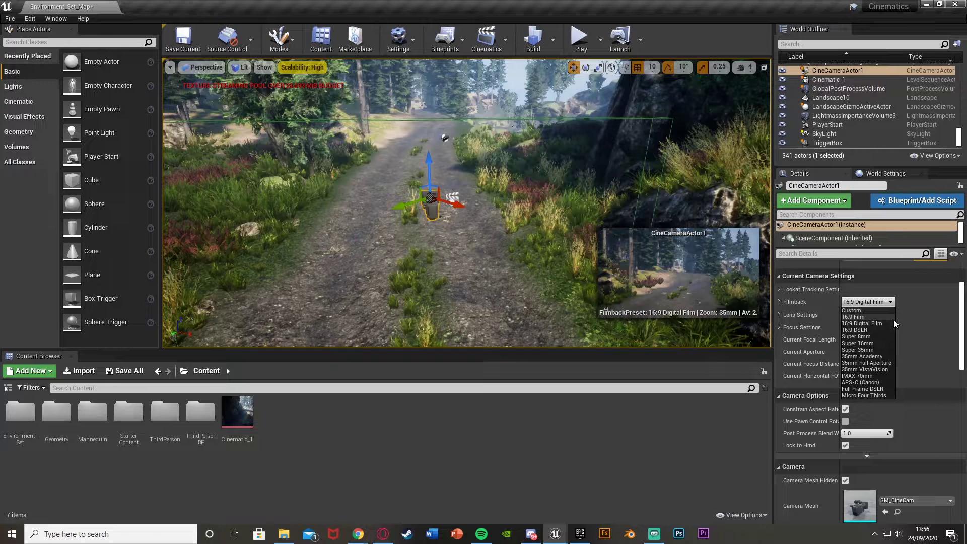
click(780, 315)
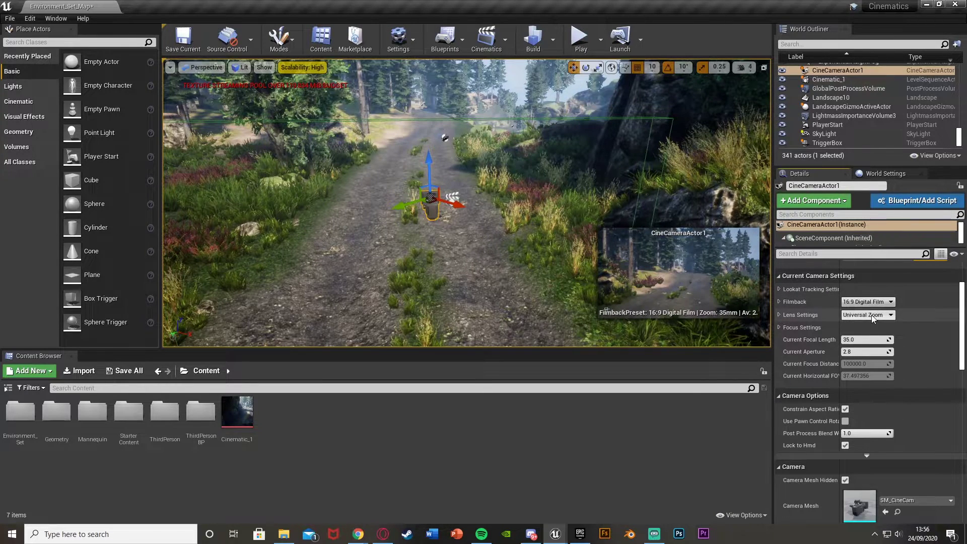
click(872, 315)
click(779, 314)
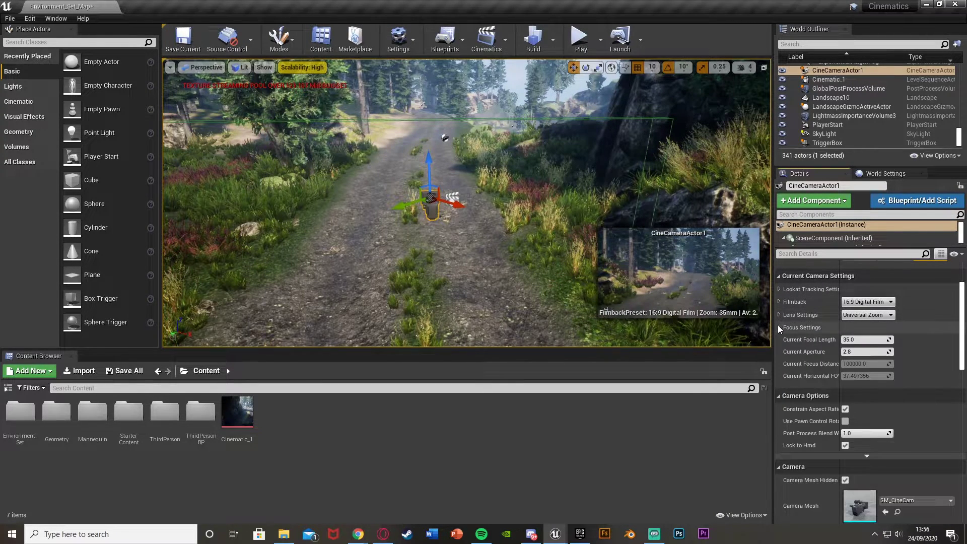
click(779, 328)
click(780, 328)
scroll(835, 364, down, 3)
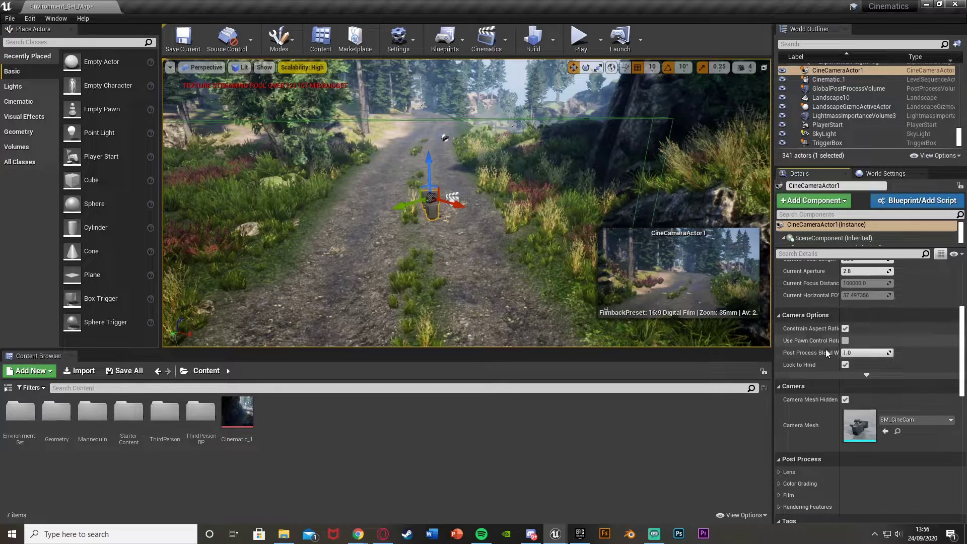
scroll(827, 346, up, 3)
Select the Cinematic_1 level sequence actor and examine its playback and cinematic options.
click(452, 195)
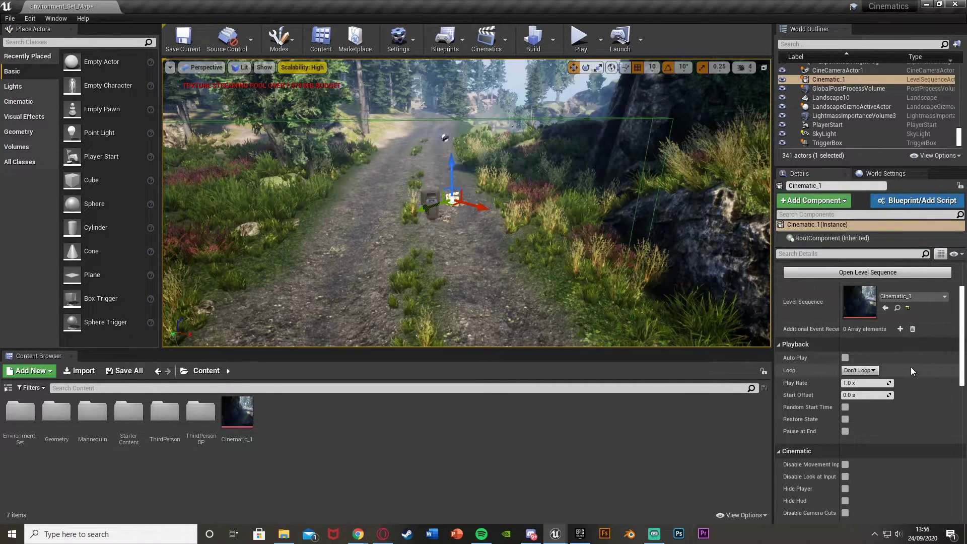
scroll(911, 367, up, 2)
scroll(909, 361, down, 1)
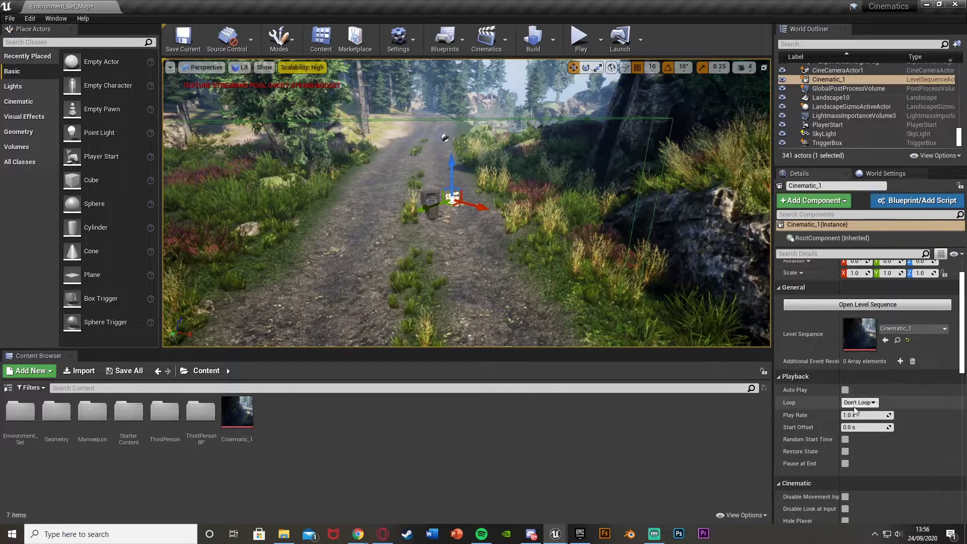
scroll(854, 407, down, 1)
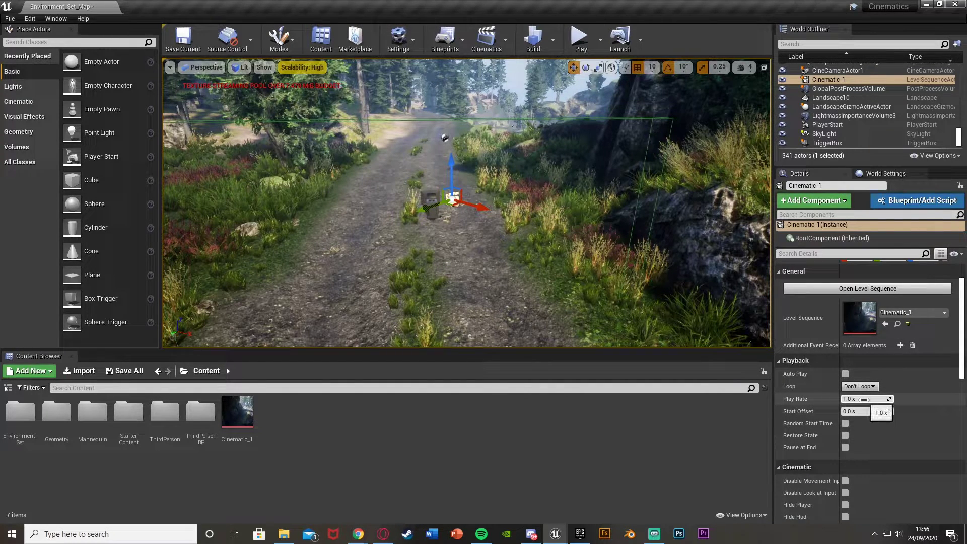
scroll(863, 400, down, 2)
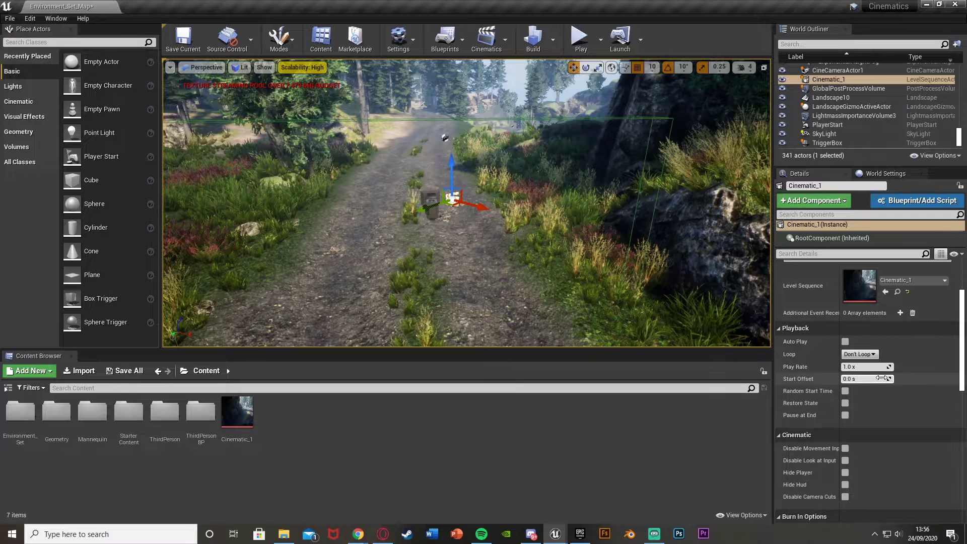
Examine the Cinematic_1 actor's burn-in, aspect ratio, binding override, replication and collision settings.
scroll(864, 385, down, 5)
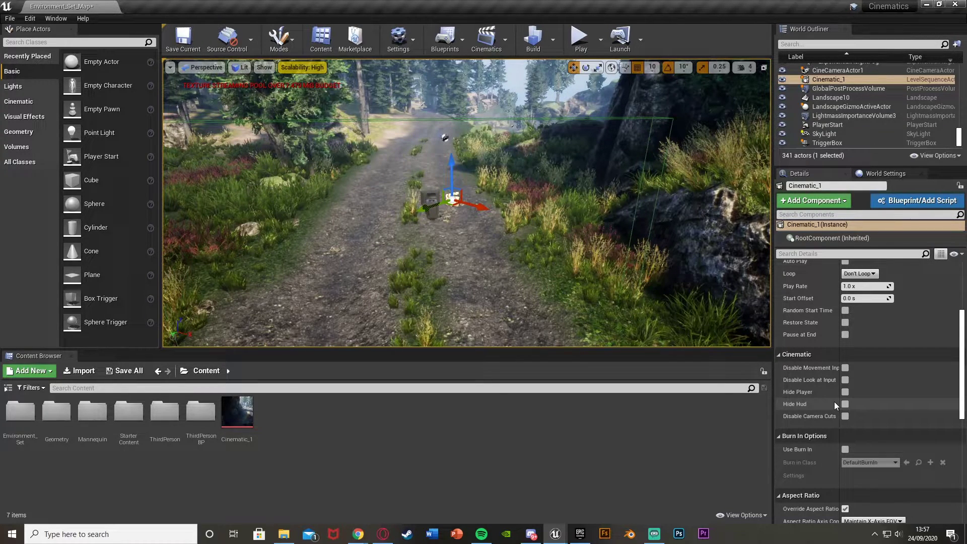
scroll(834, 401, down, 6)
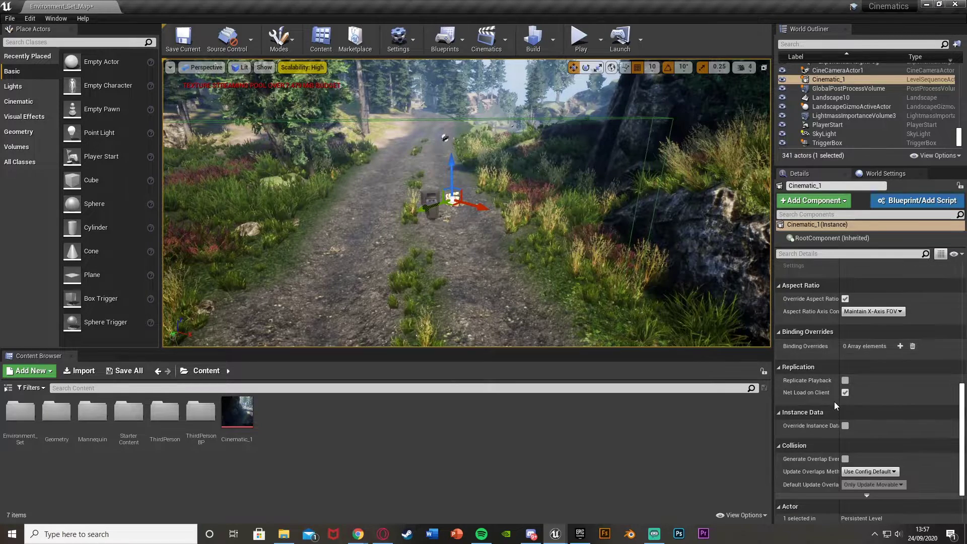
scroll(835, 401, down, 2)
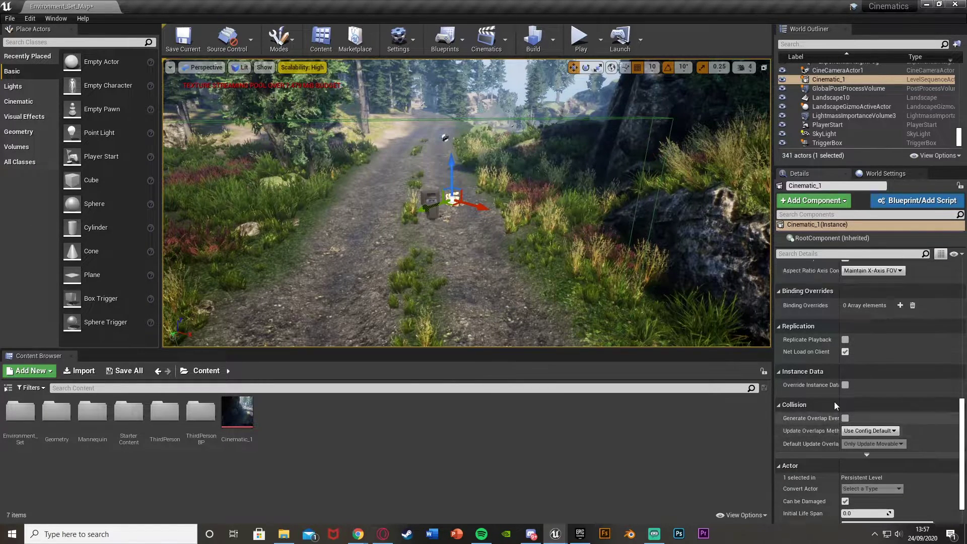
scroll(834, 401, up, 10)
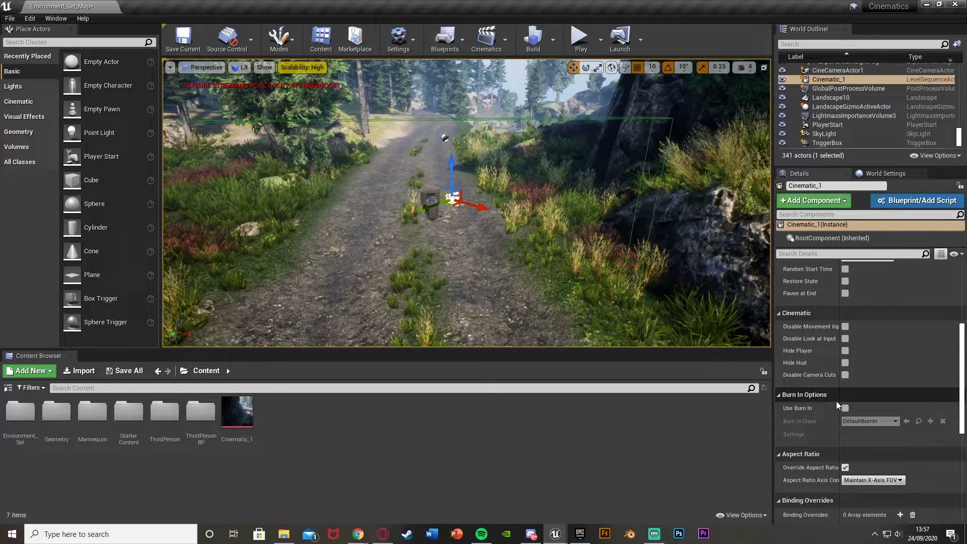
scroll(878, 398, up, 5)
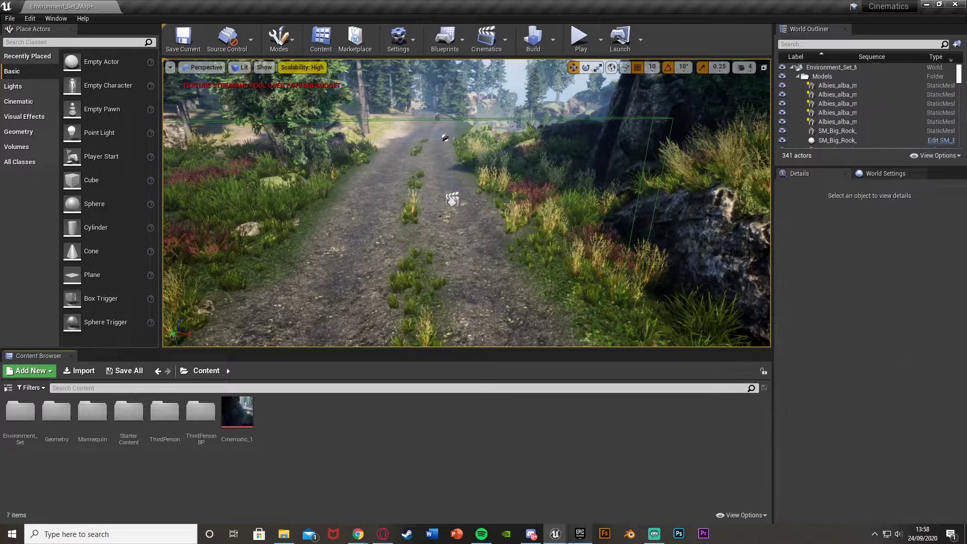
Extend the CineCameraActor1 clip on the Camera Cuts track to the sequence end at 30 seconds and save Cinematic_1.
mouse_move(556, 535)
click(630, 485)
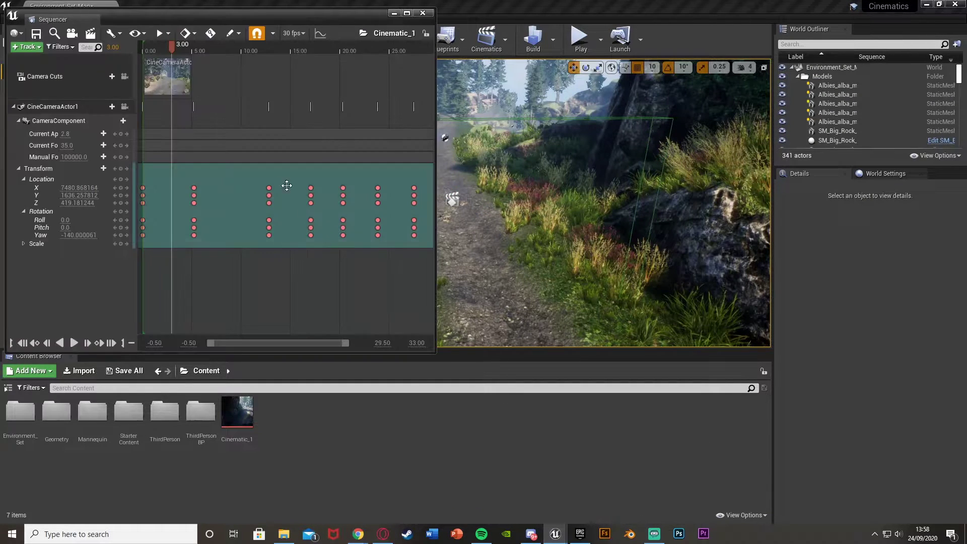
click(60, 47)
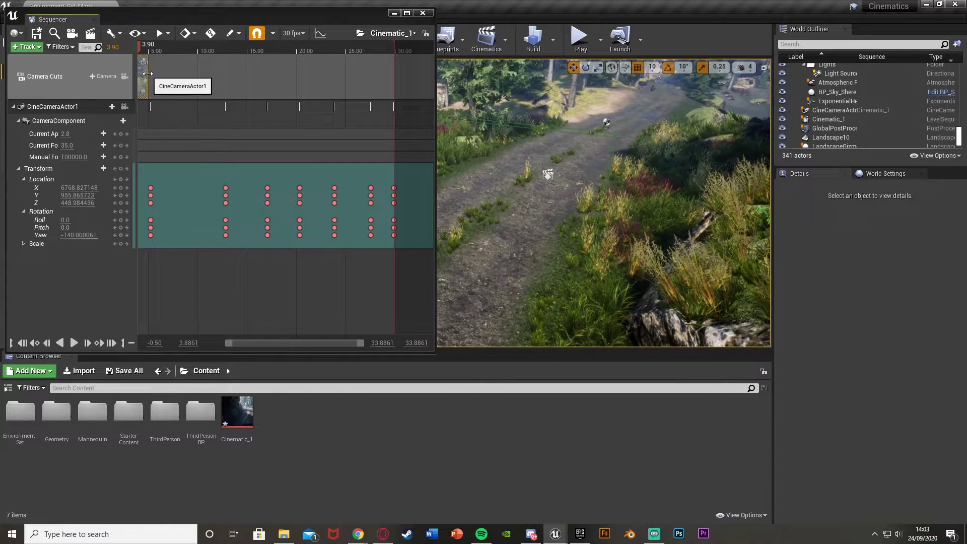
drag(148, 76, 399, 78)
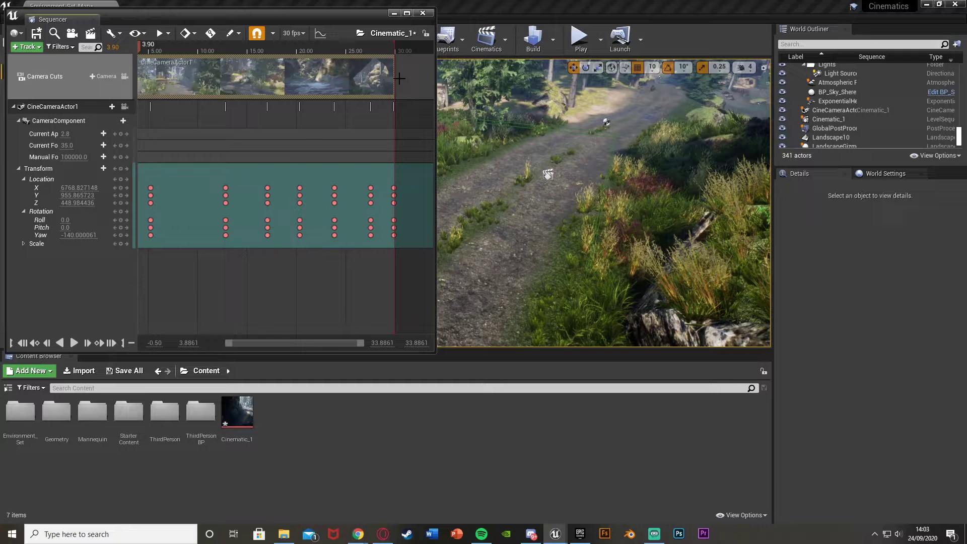
click(36, 33)
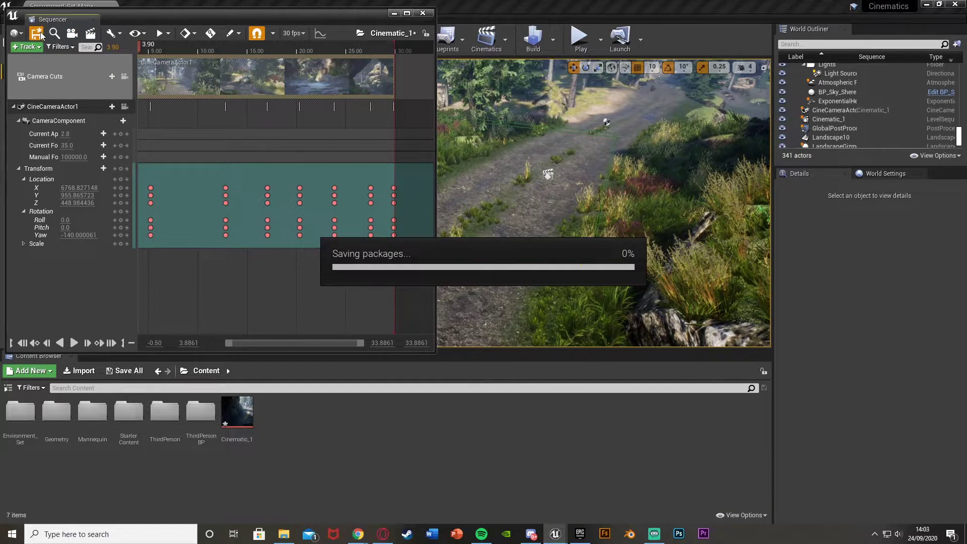
click(395, 13)
Play the level from a spot on the dirt path, run into the trigger box and watch the cinematic.
right_drag(437, 202, 464, 227)
right_click(454, 308)
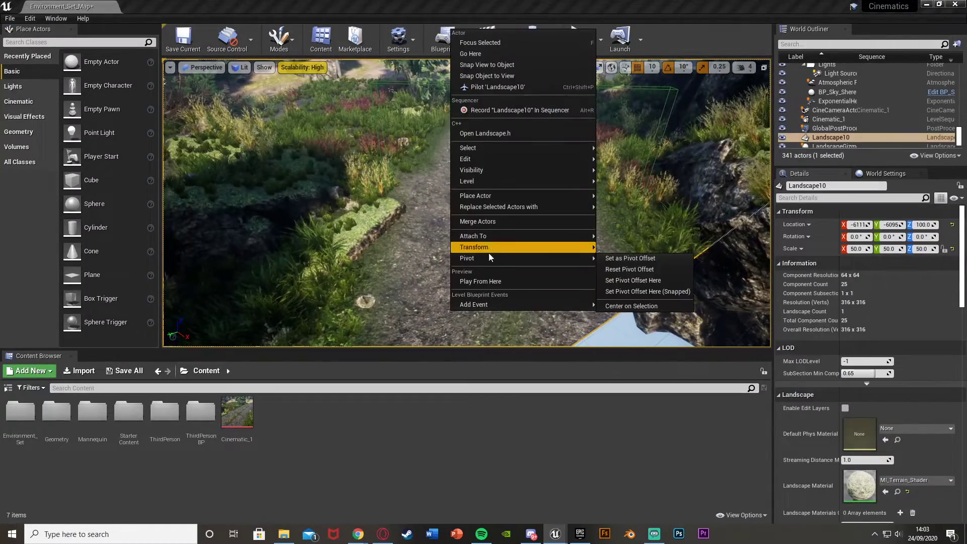
click(491, 282)
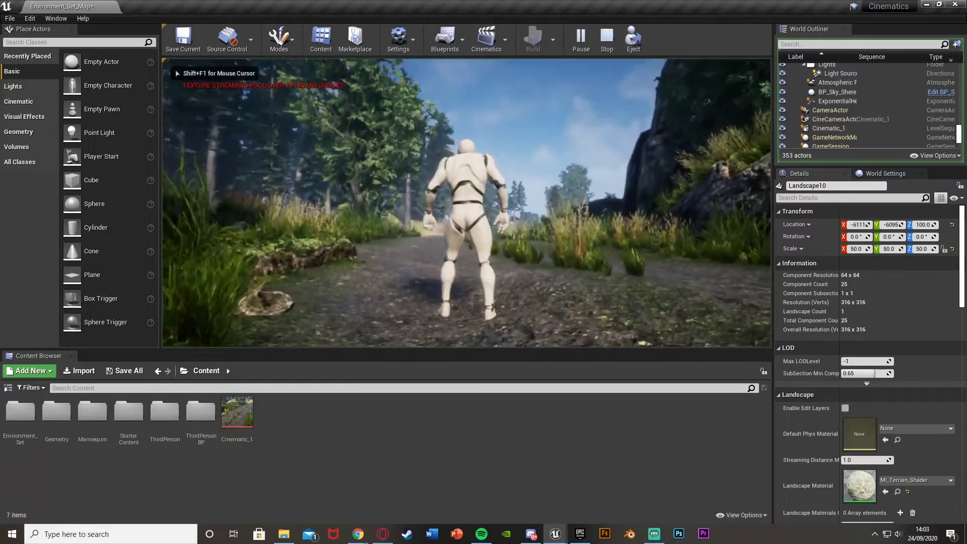
key(w)
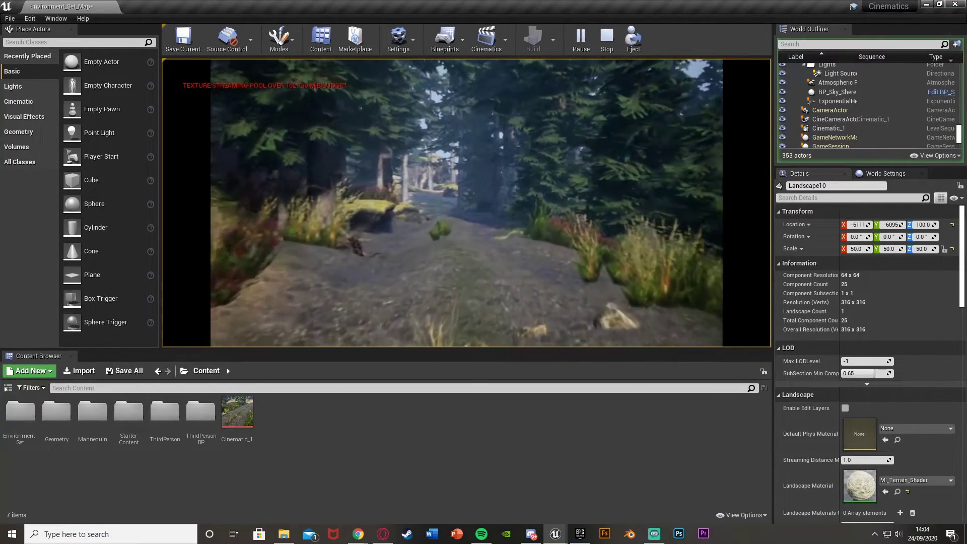
key(Escape)
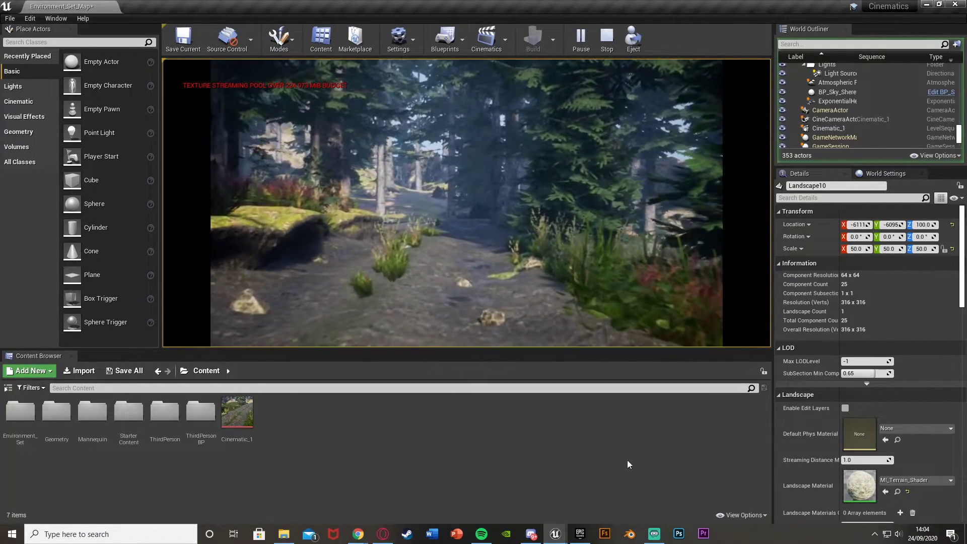
Add a reference to the level's TriggerBox to the Level Blueprint's event graph.
mouse_move(557, 533)
click(613, 495)
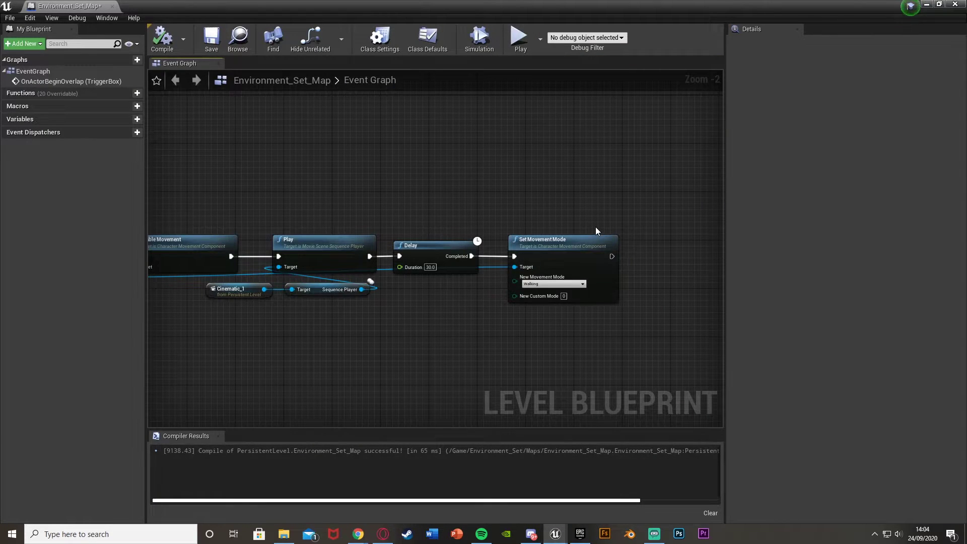
right_drag(596, 230, 585, 182)
scroll(540, 257, down, 1)
scroll(474, 267, up, 3)
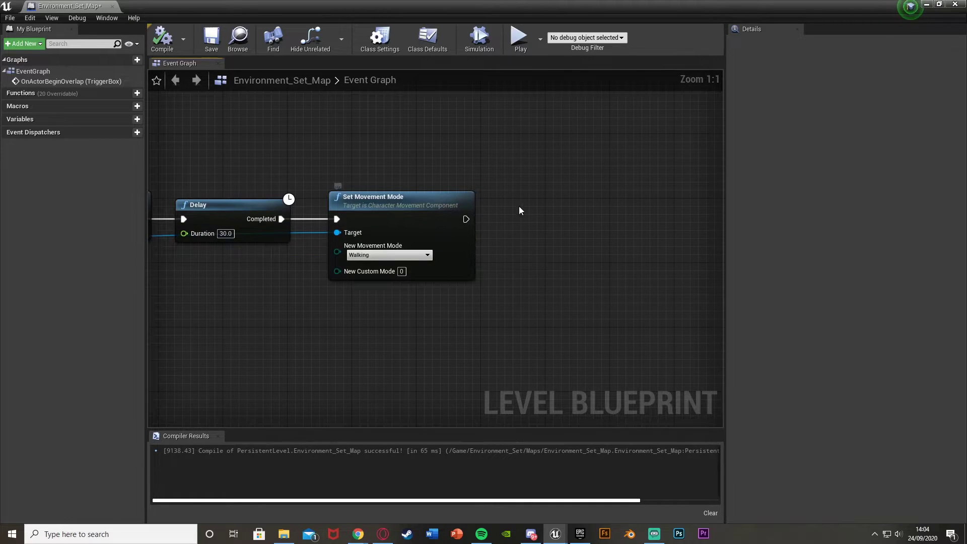
click(940, 5)
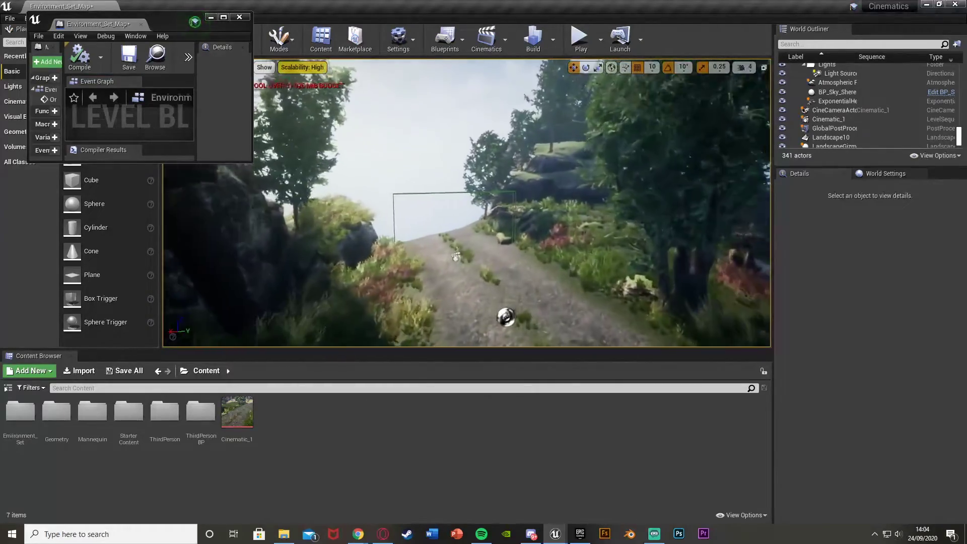
right_drag(600, 177, 600, 177)
click(600, 177)
drag(827, 143, 134, 128)
click(223, 17)
Add a DestroyActor node targeting the TriggerBox after Set Movement Mode and place the TriggerBox reference beneath it.
drag(291, 119, 455, 122)
text(destr)
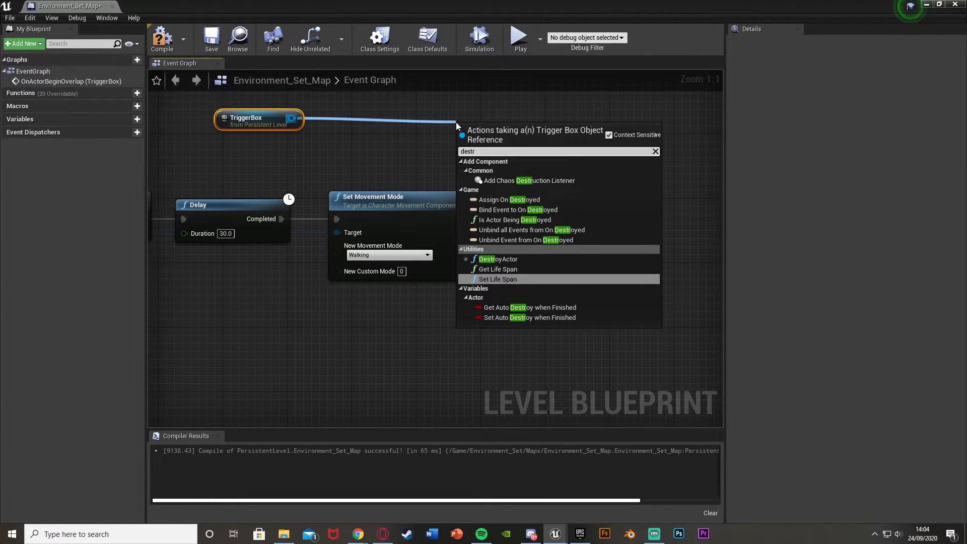
click(495, 258)
drag(466, 219, 531, 212)
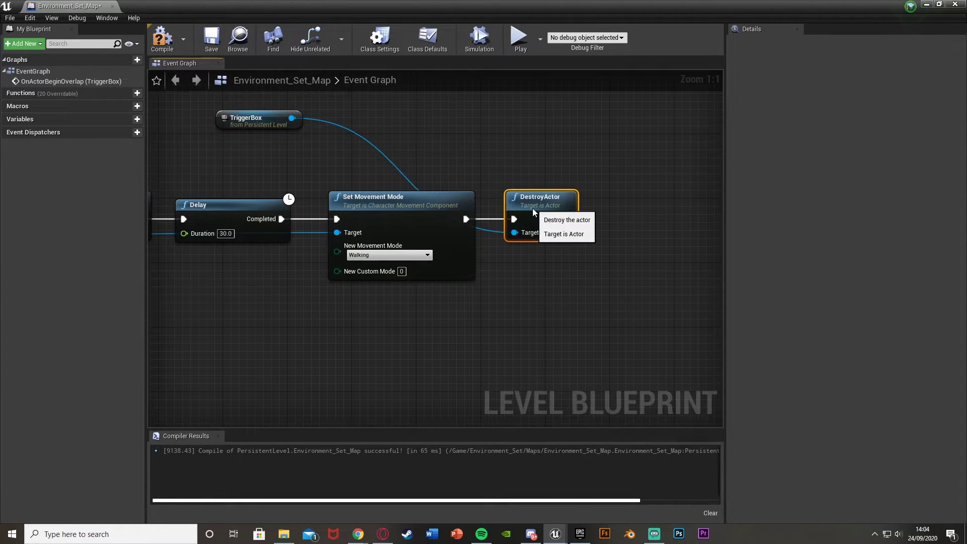
drag(231, 126, 529, 269)
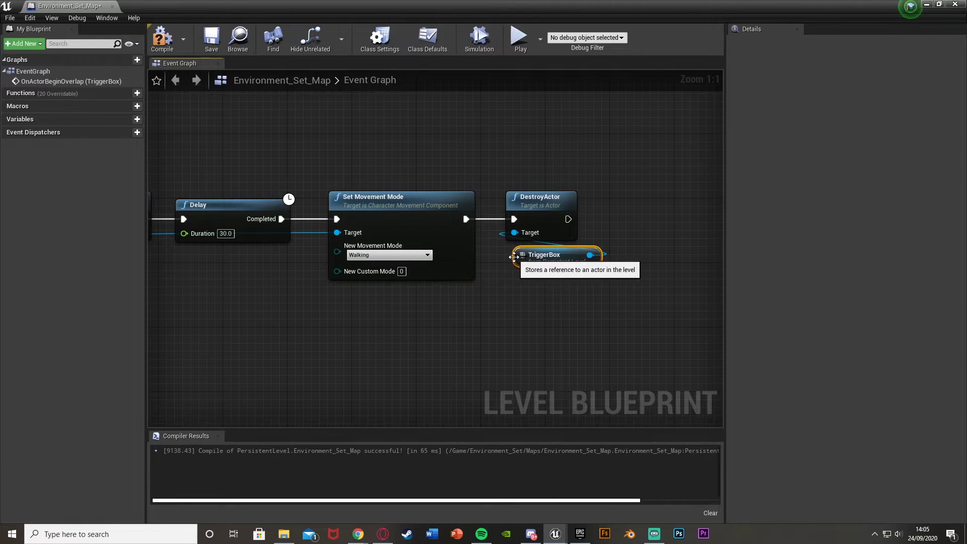
Review the finished node chain, compile the Level Blueprint and return to the level editor.
scroll(527, 268, down, 5)
right_drag(404, 296, 270, 262)
scroll(302, 249, up, 3)
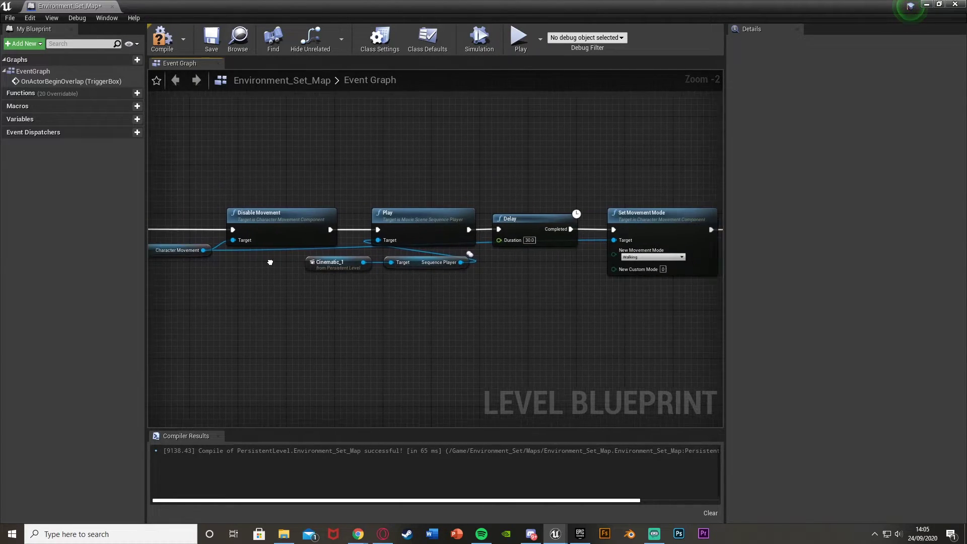
scroll(423, 260, down, 1)
right_drag(527, 248, 307, 248)
click(162, 39)
click(927, 4)
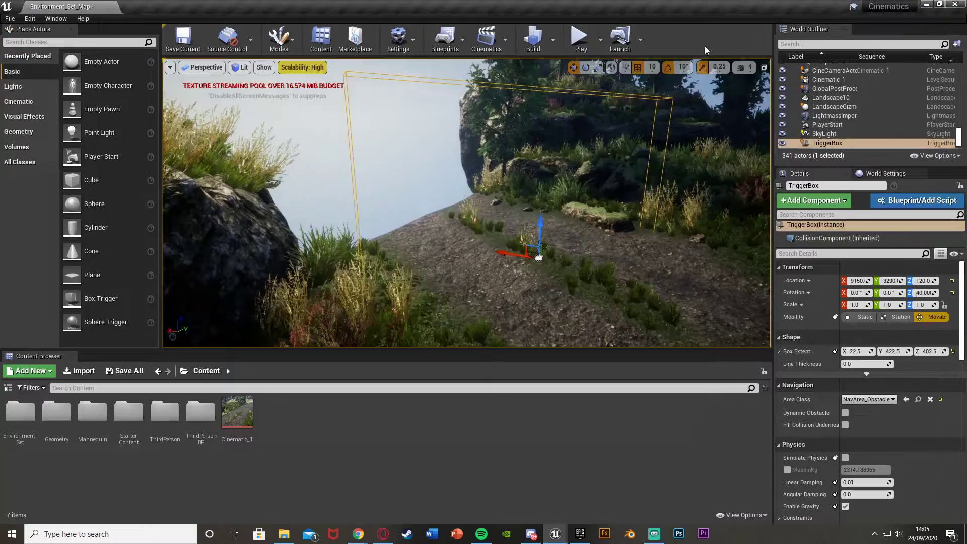
Play-test the level by running the character through the trigger area and around the path, and end the preview.
click(580, 40)
key(w)
key(space)
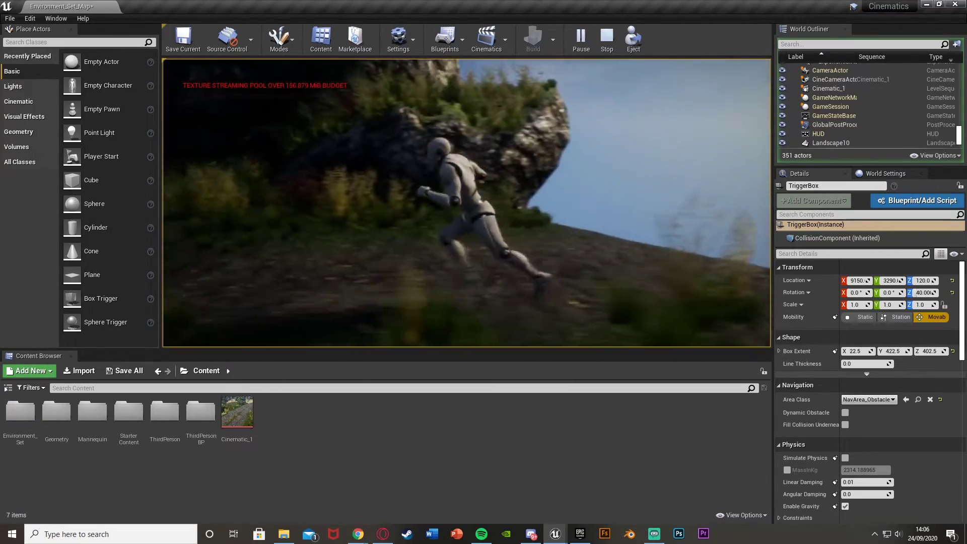
key(w)
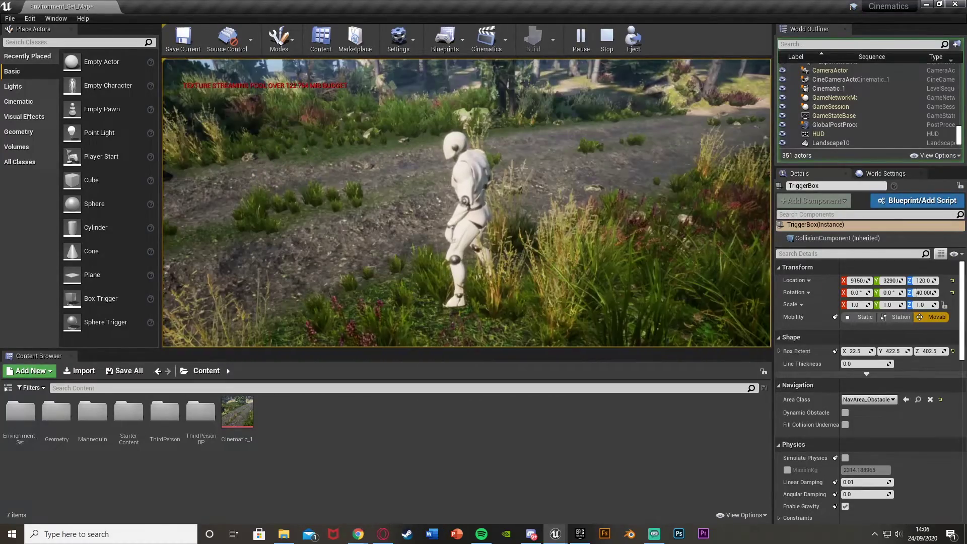
key(Escape)
Move back along the path in the viewport, run the level preview again and stop it.
key(s)
right_drag(559, 207, 530, 147)
key(w)
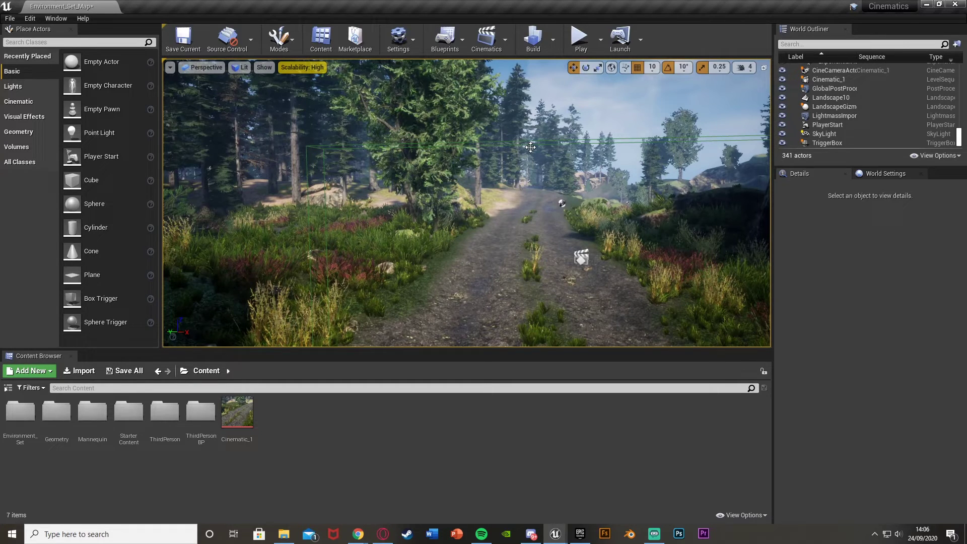
click(580, 39)
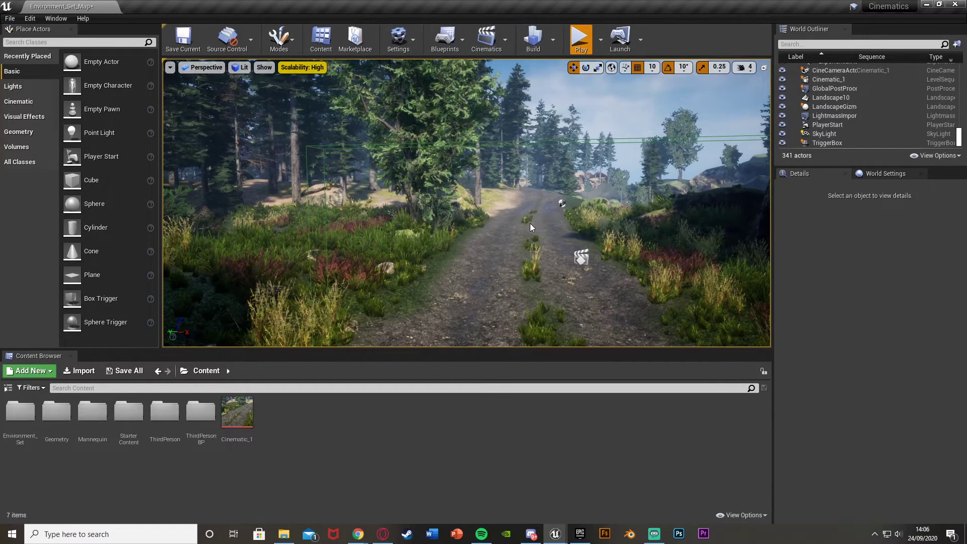
key(Escape)
click(504, 425)
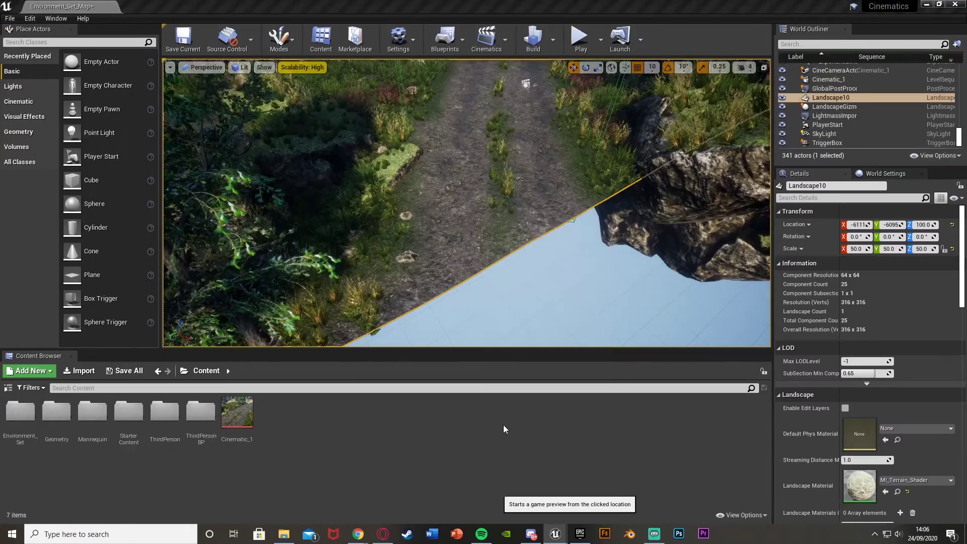